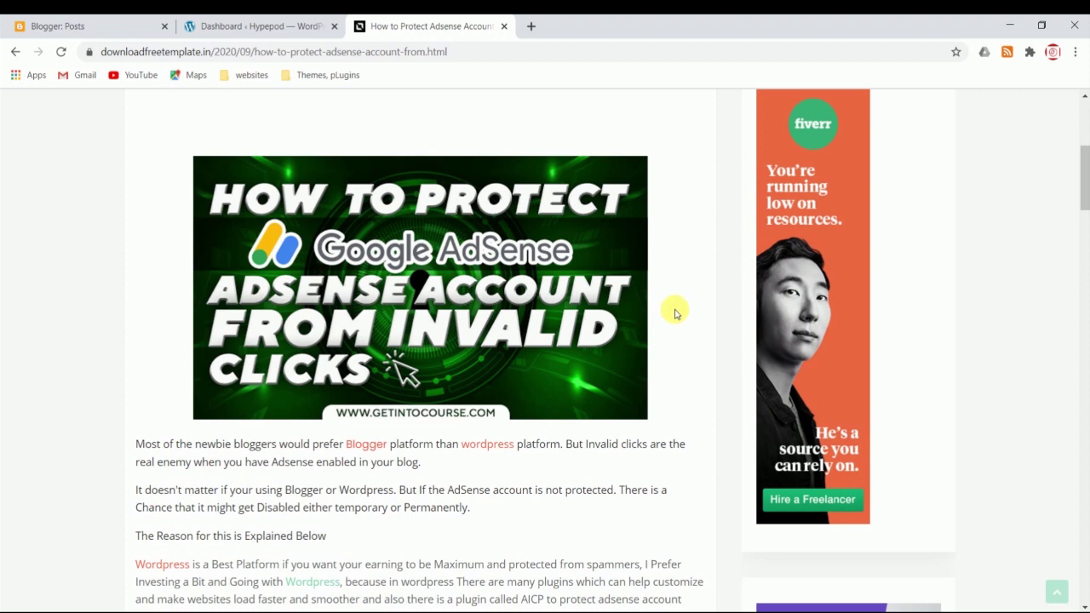
# Read through the tutorial, highlighting the Poor and Spammy Content and Lots of Ads points
pyautogui.scroll(-1, 668, 319)
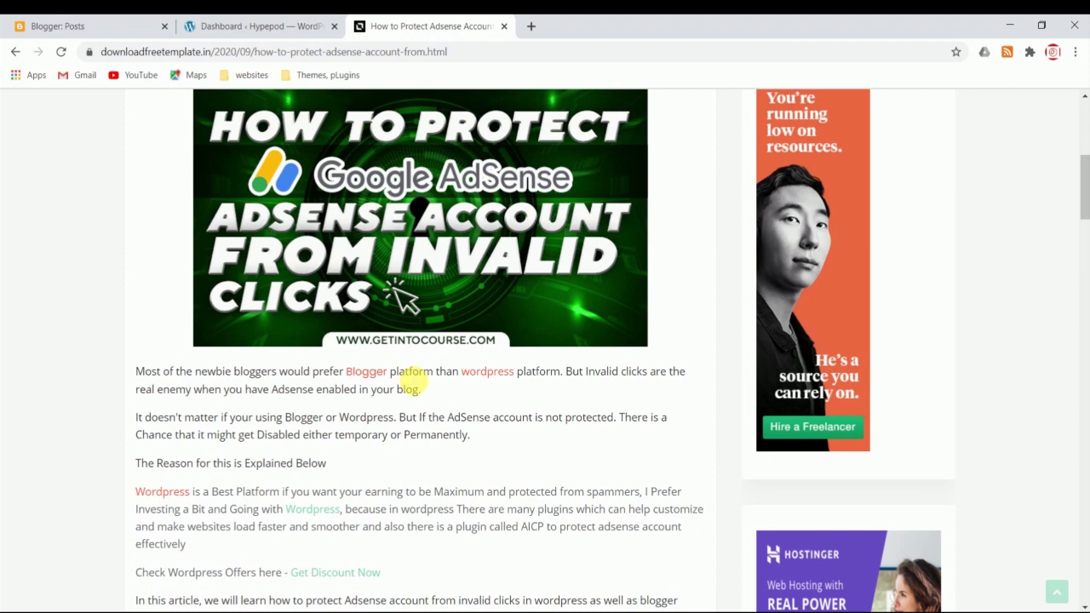
pyautogui.scroll(-2, 432, 408)
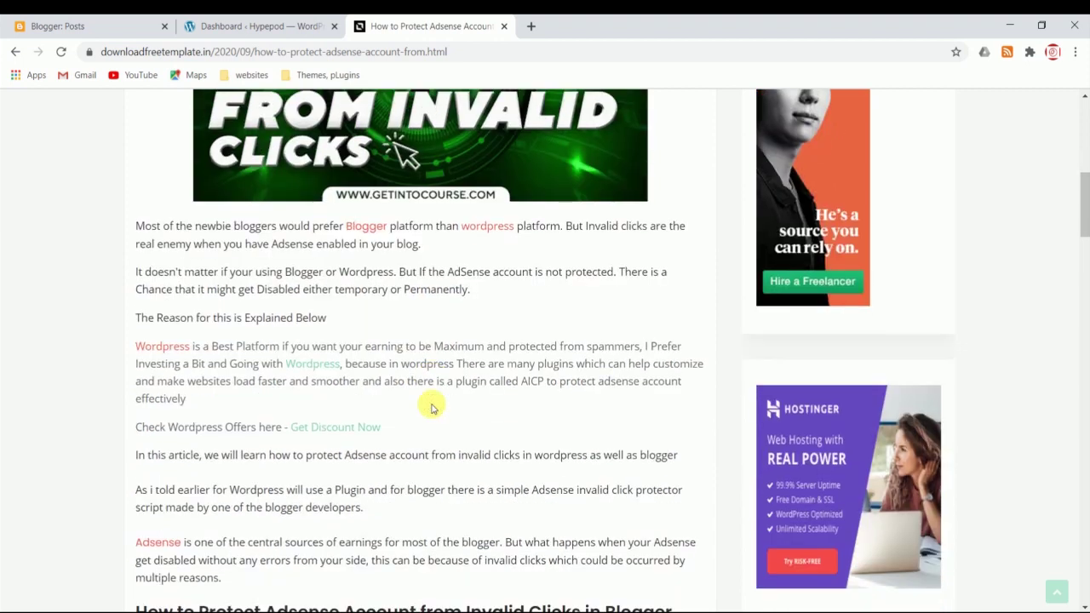
pyautogui.scroll(-7, 432, 360)
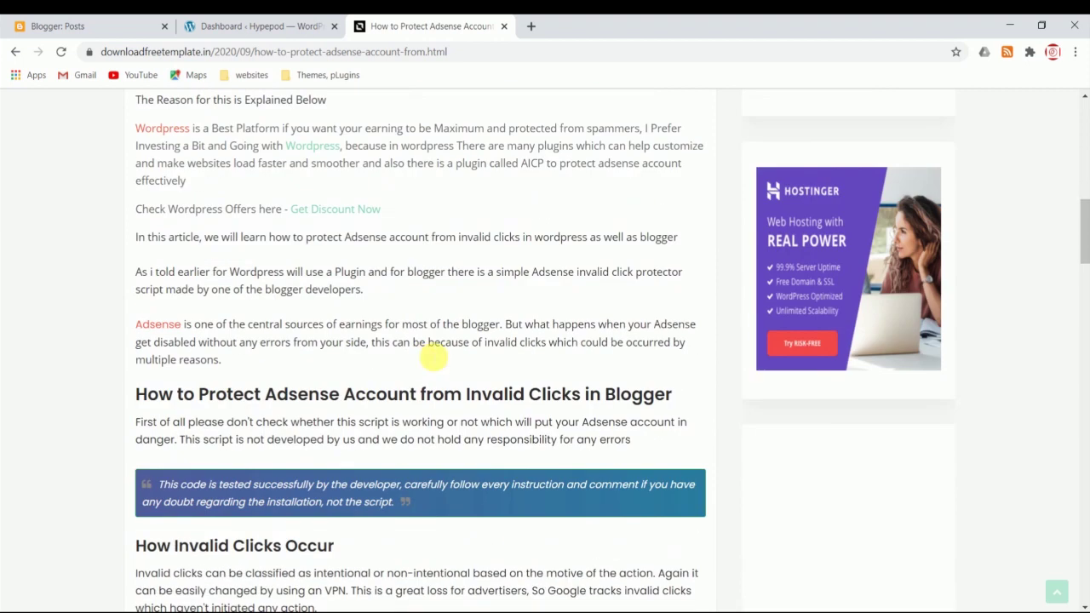
pyautogui.scroll(6, 364, 428)
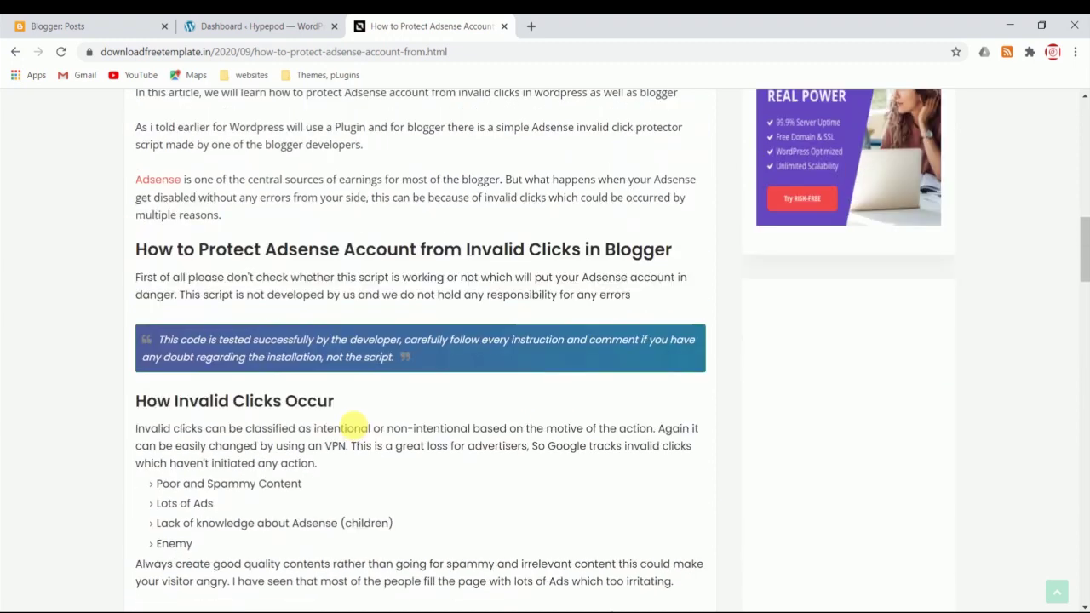
pyautogui.scroll(-4, 348, 428)
pyautogui.scroll(-2, 303, 432)
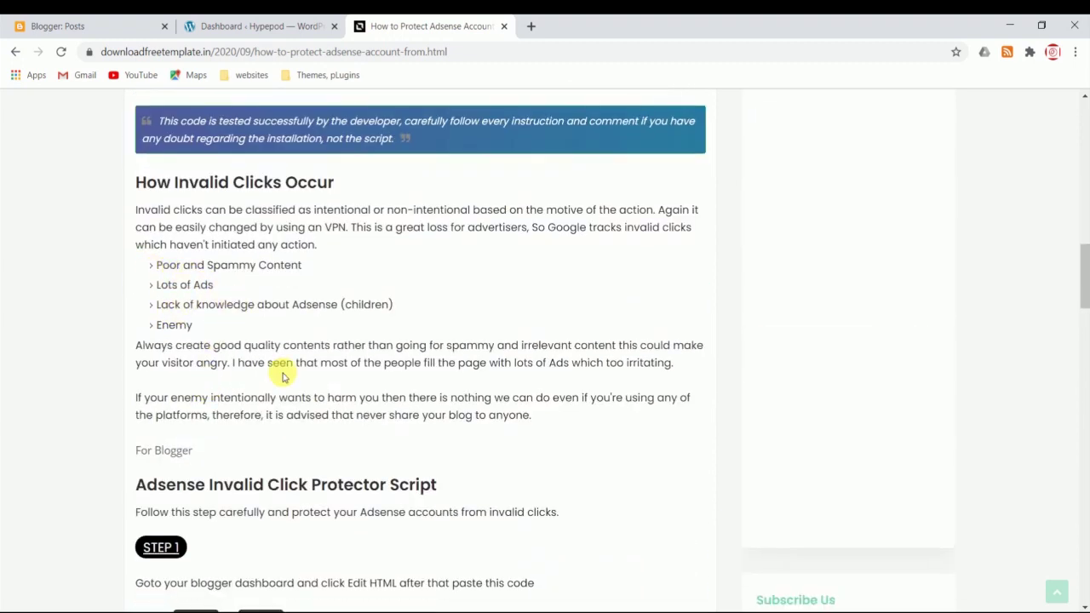
pyautogui.moveTo(158, 265); pyautogui.dragTo(292, 264)
pyautogui.click(293, 265)
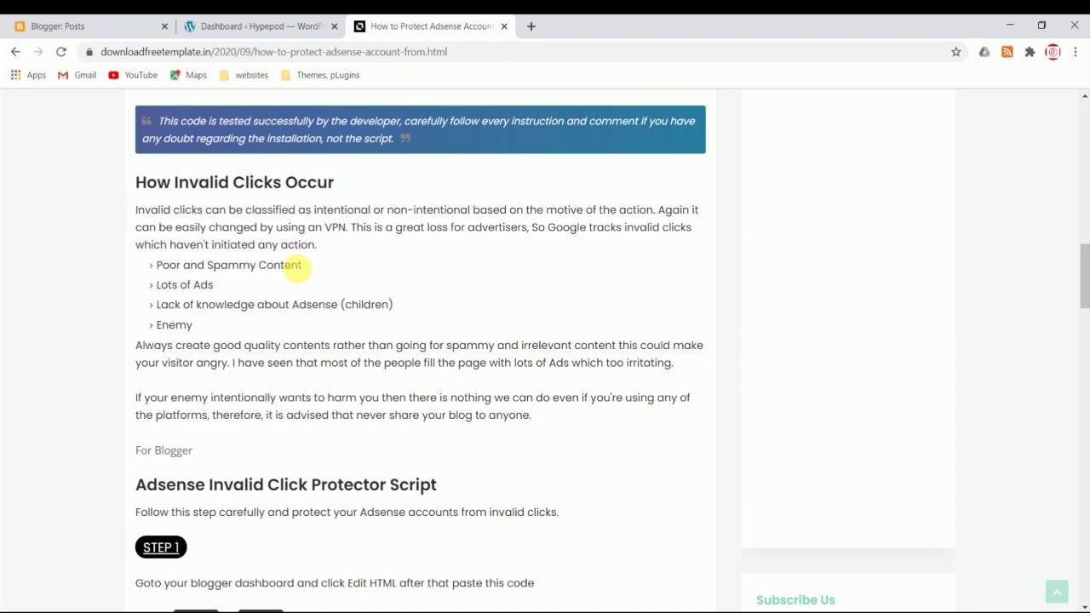
pyautogui.moveTo(162, 286); pyautogui.dragTo(219, 287)
pyautogui.click(230, 291)
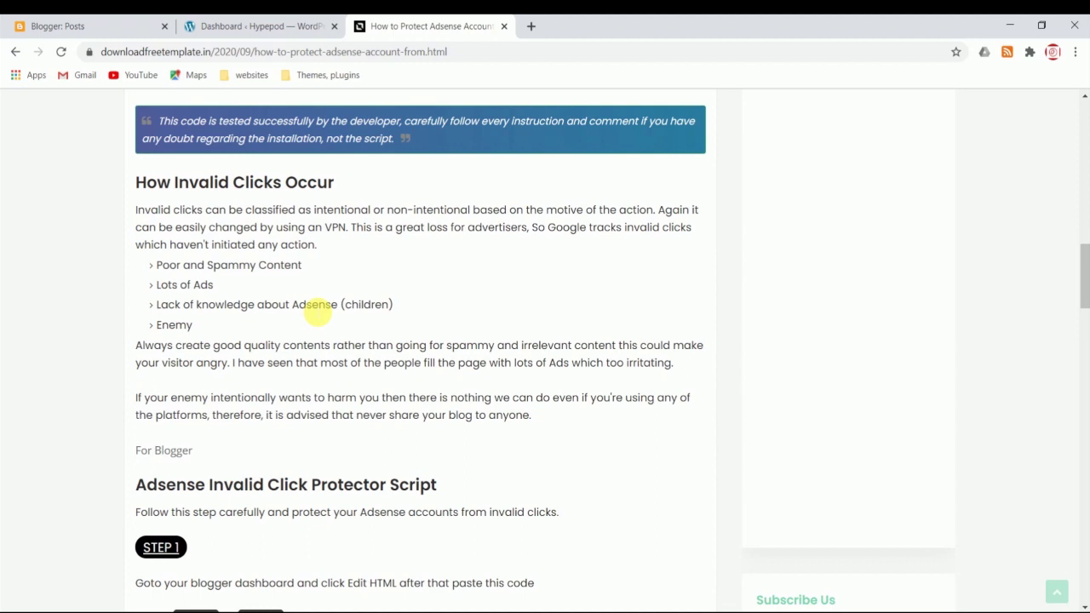
# Scroll down to the tutorial's steps and pick out the plugin name AICP
pyautogui.scroll(7, 311, 409)
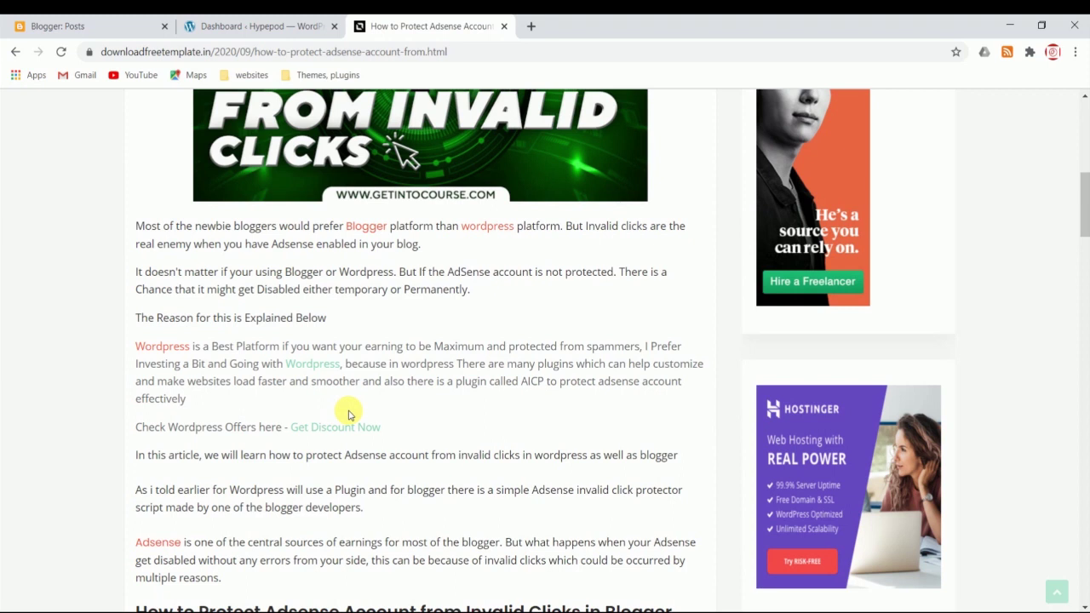
pyautogui.scroll(2, 348, 414)
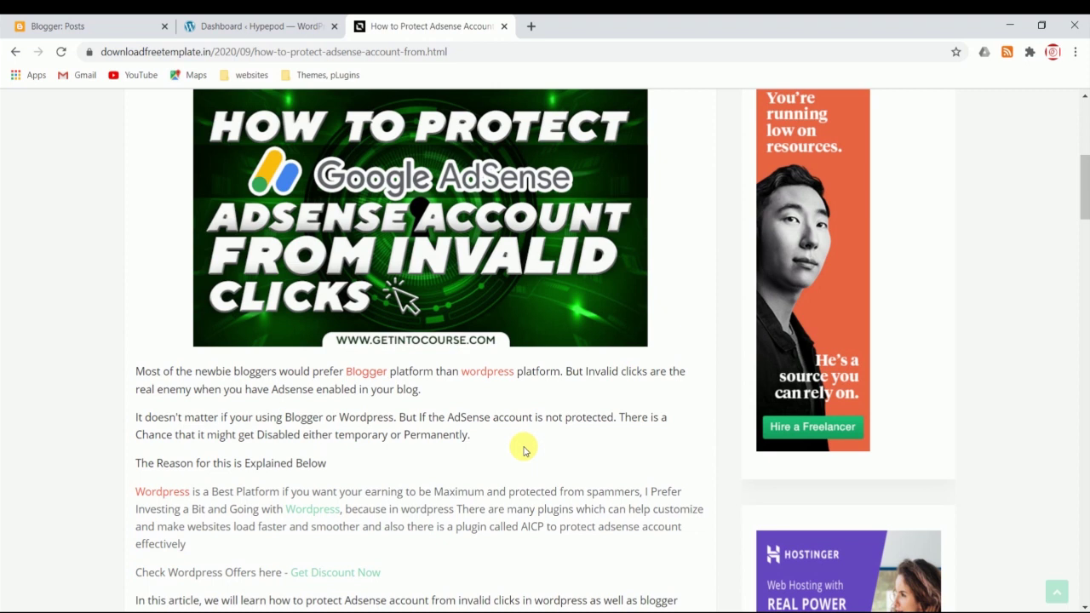
pyautogui.scroll(-6, 524, 451)
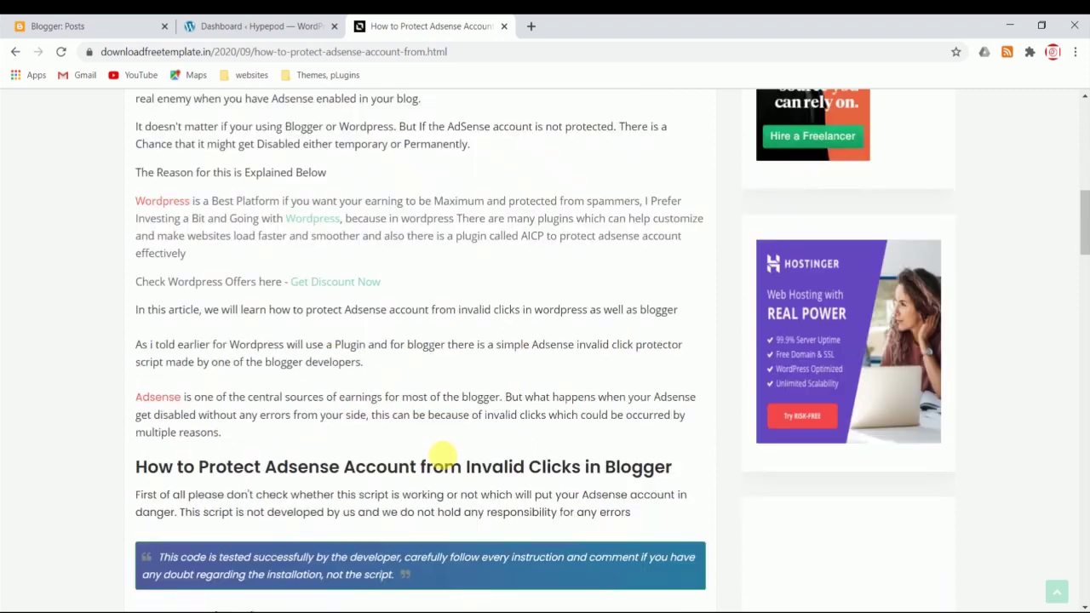
pyautogui.scroll(9, 365, 360)
pyautogui.scroll(-6, 377, 304)
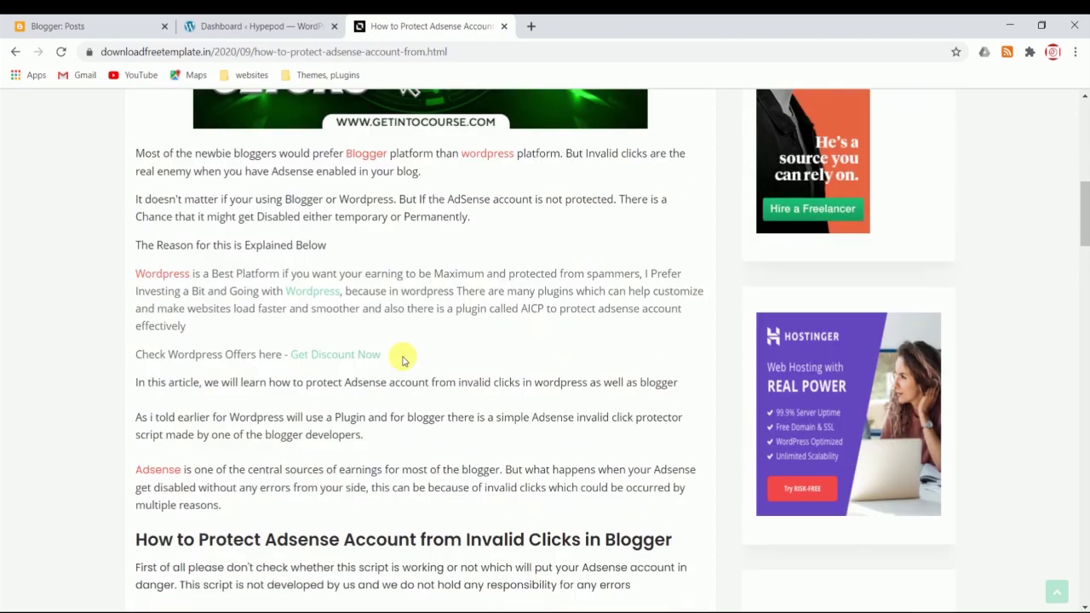
pyautogui.scroll(-4, 417, 325)
pyautogui.scroll(-1, 416, 324)
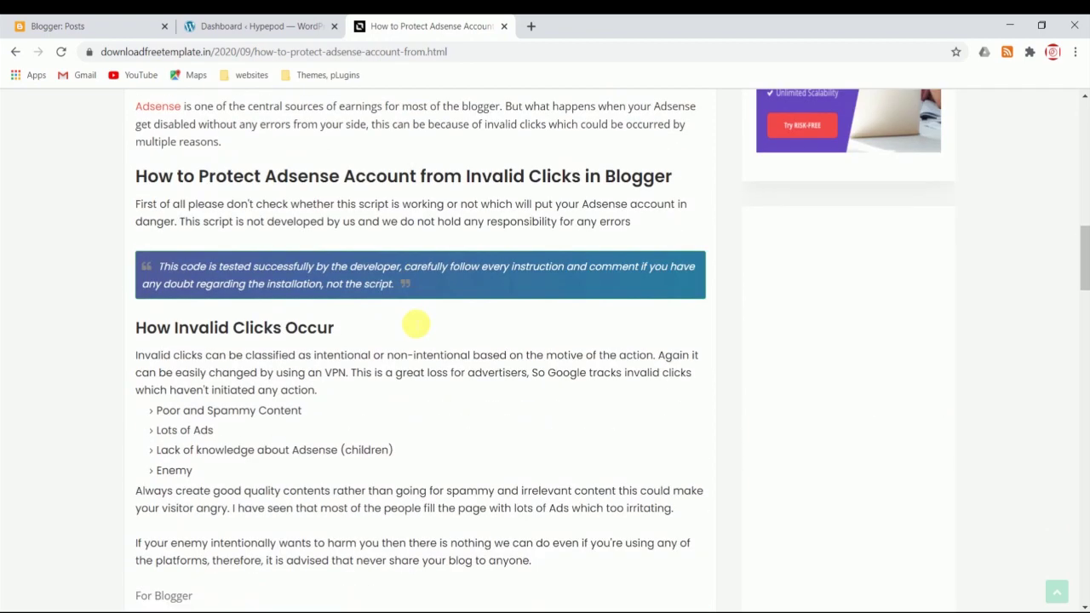
pyautogui.scroll(-8, 397, 304)
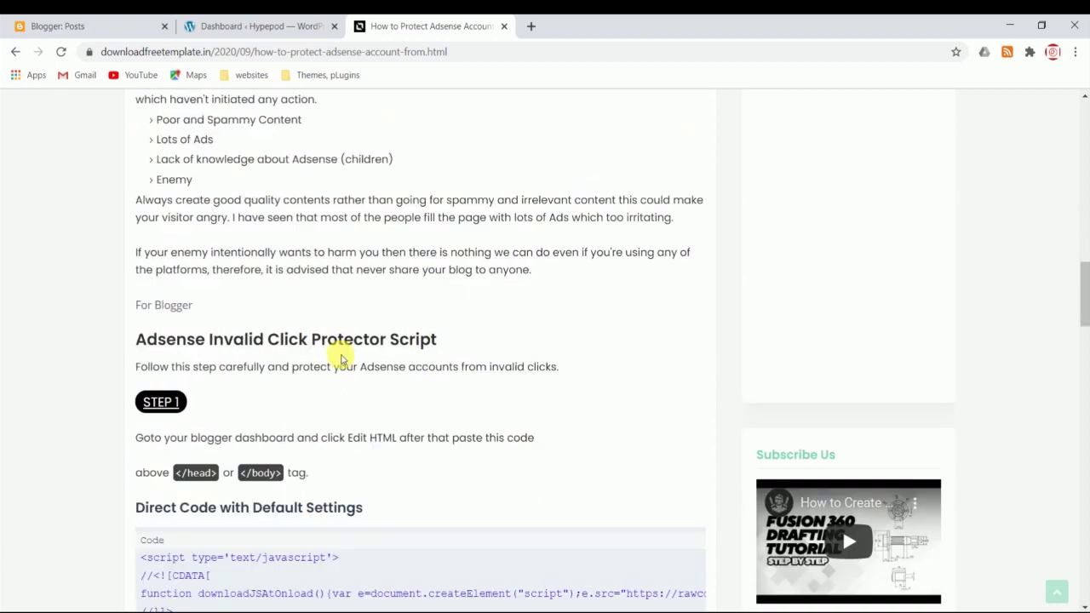
pyautogui.scroll(-6, 213, 400)
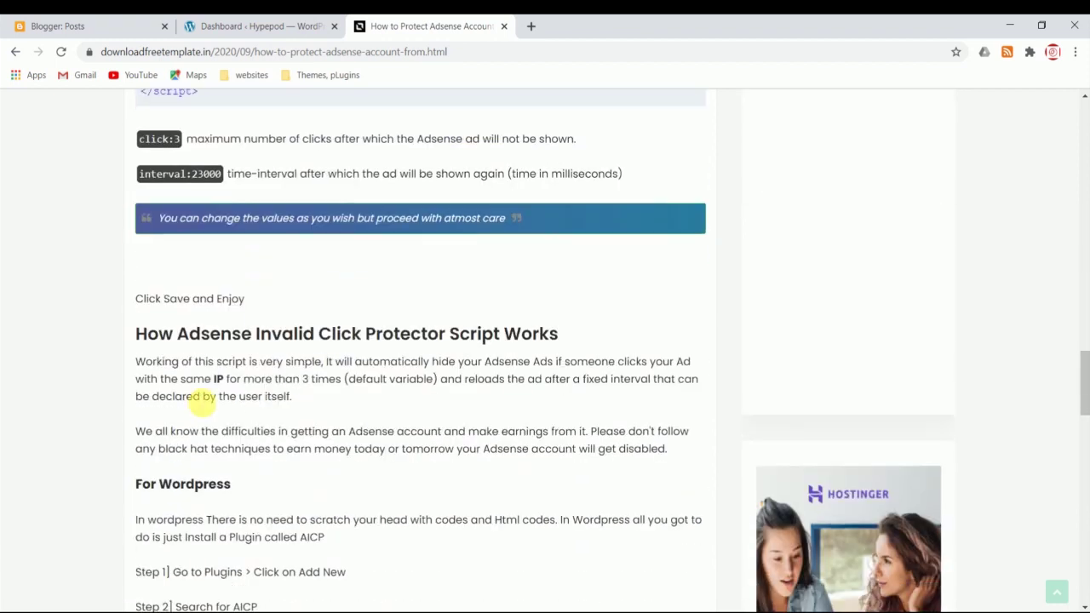
pyautogui.scroll(-1, 191, 354)
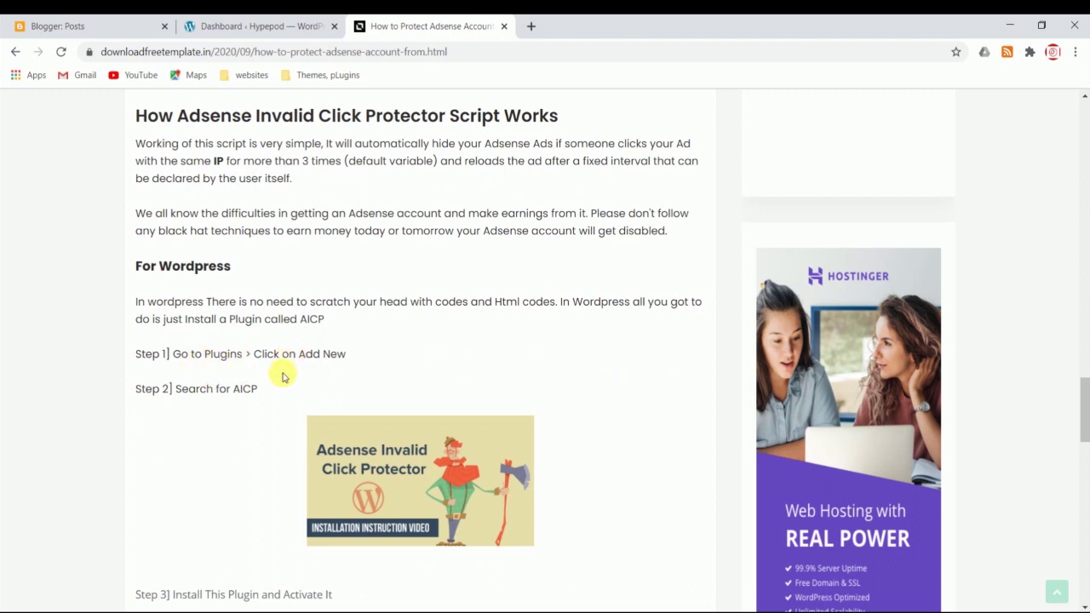
pyautogui.scroll(-1, 285, 381)
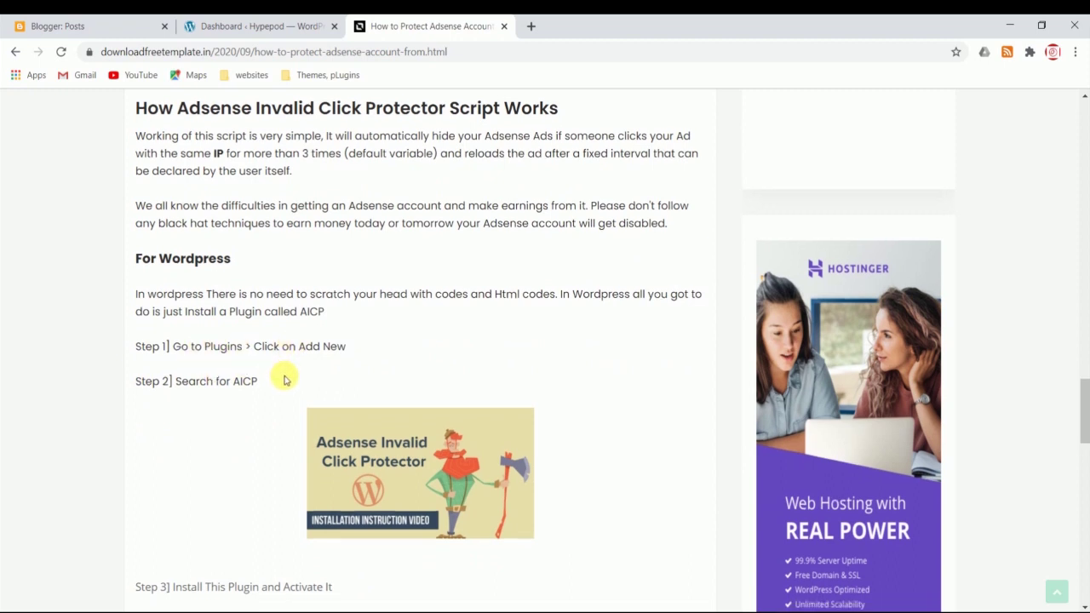
pyautogui.doubleClick(256, 317)
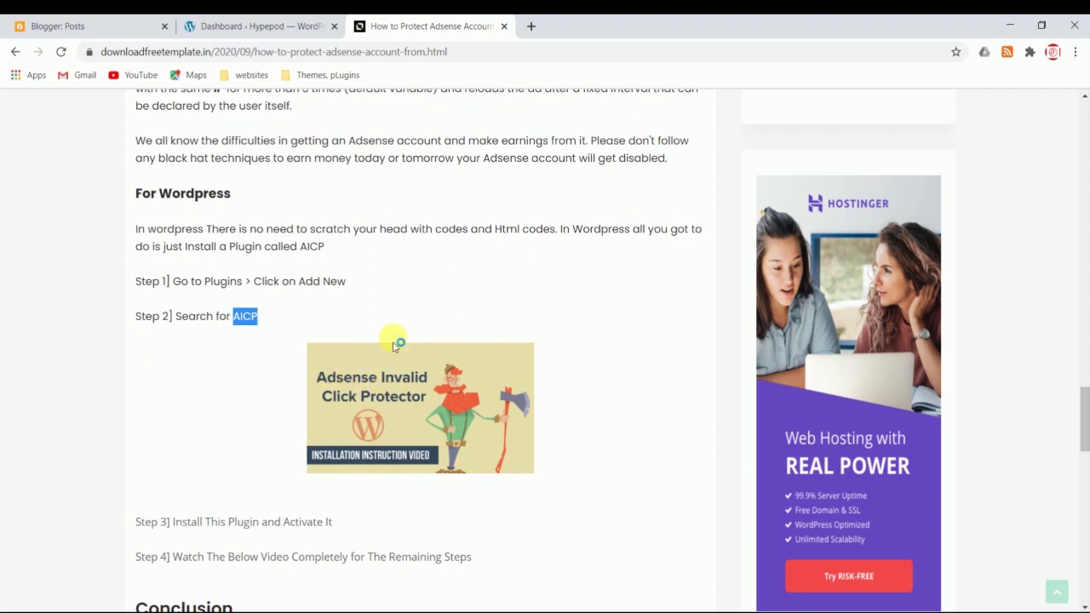
pyautogui.click(294, 288)
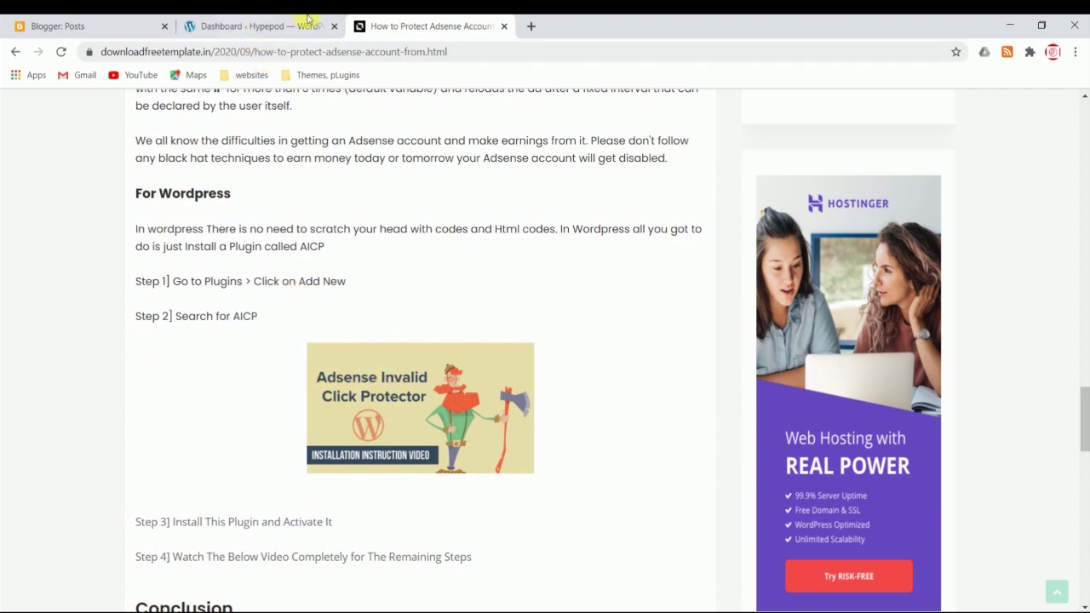
# In WordPress Plugins > Add New, search the plugin directory for 'aicp'
pyautogui.click(264, 26)
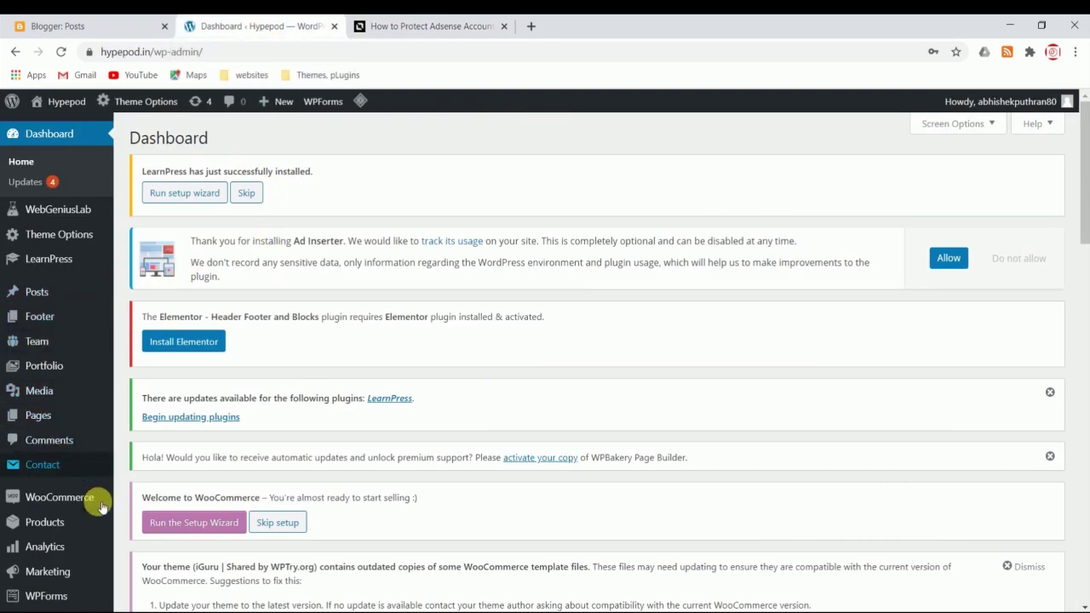
pyautogui.scroll(-2, 51, 511)
pyautogui.moveTo(53, 509)
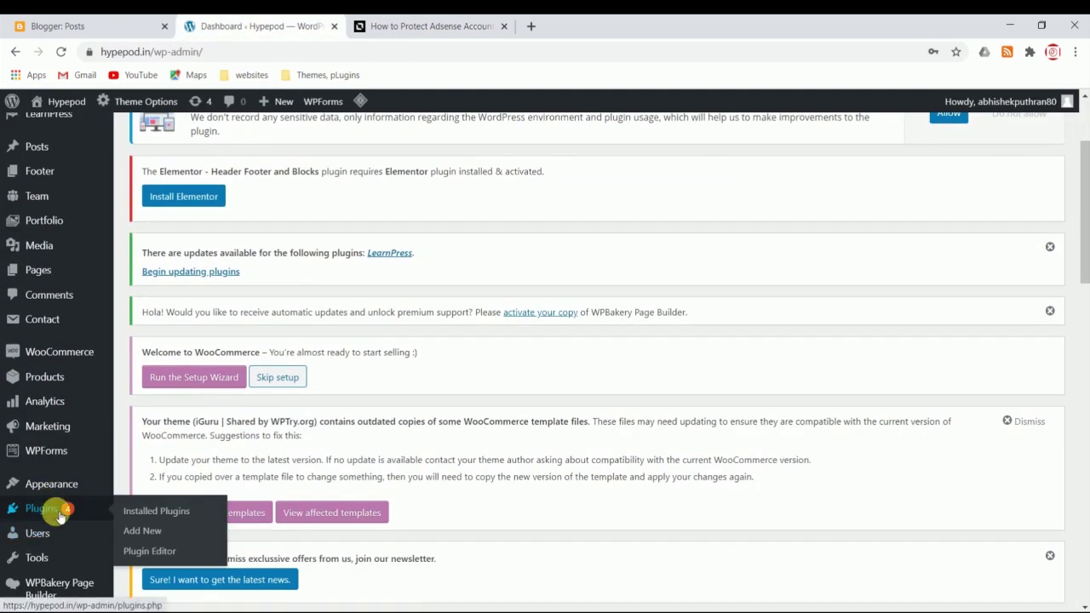
pyautogui.click(143, 533)
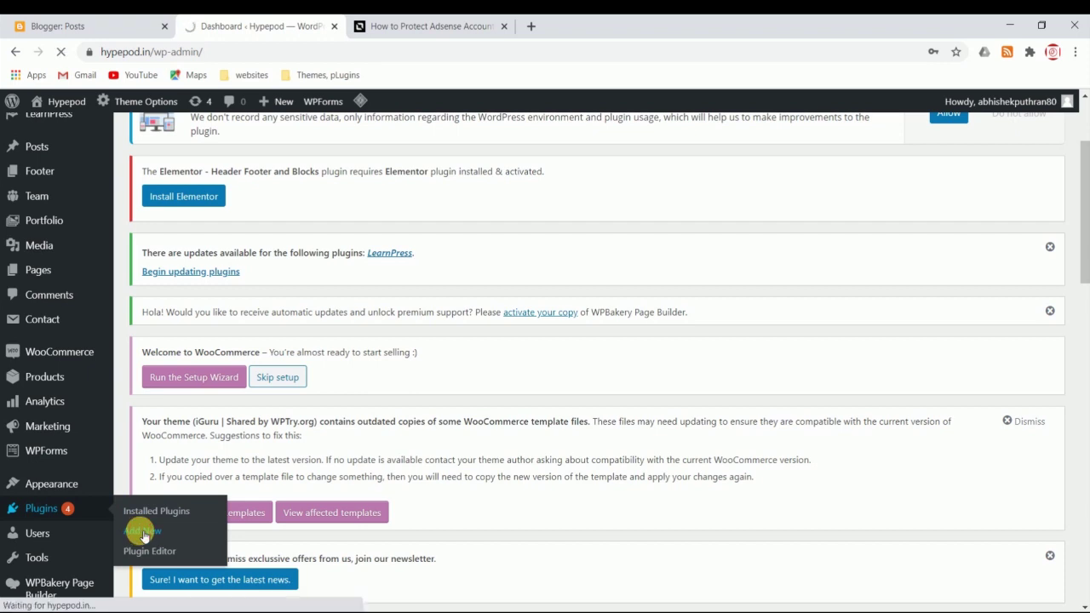
pyautogui.scroll(-5, 830, 308)
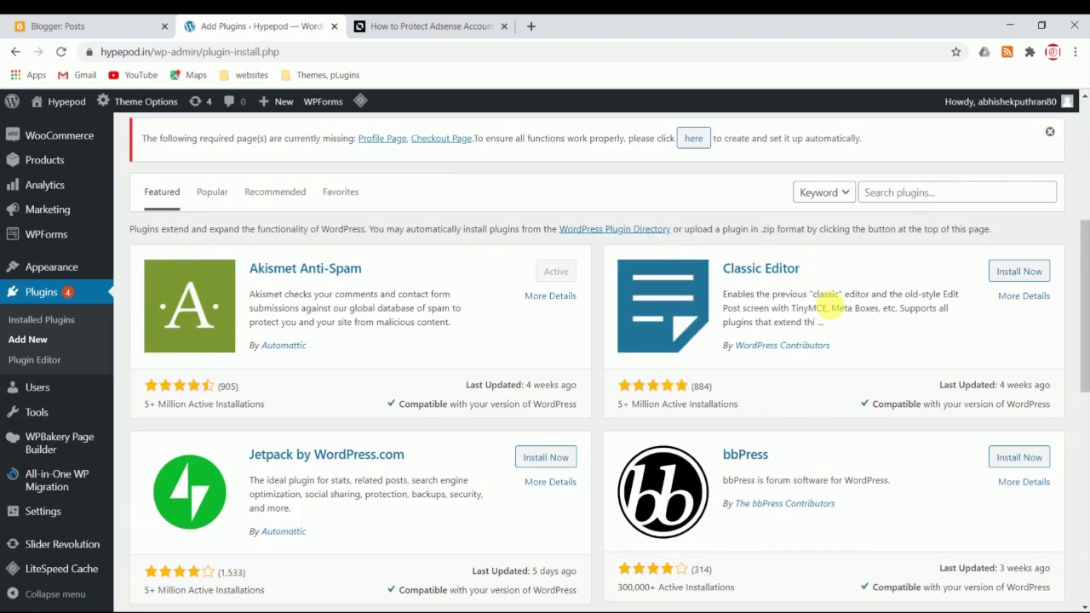
pyautogui.click(900, 192)
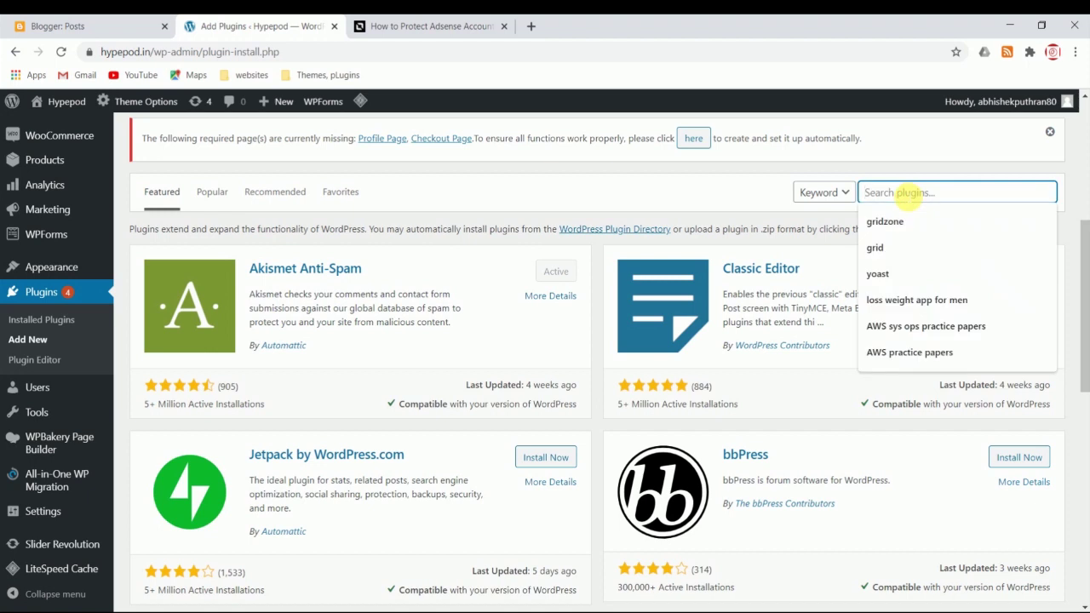
pyautogui.write('aicp')
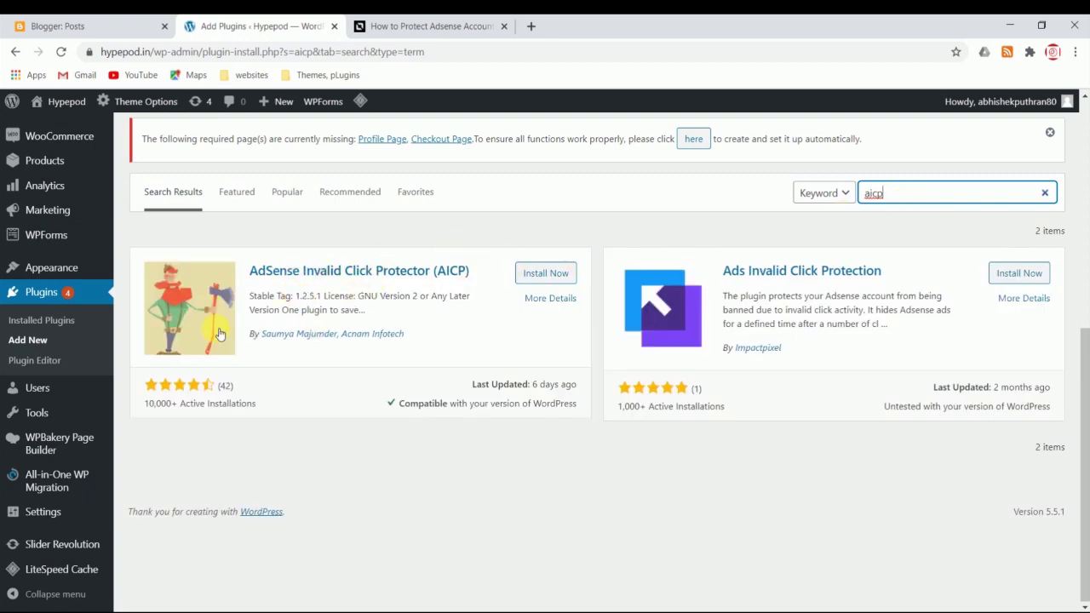
# Install and activate AdSense Invalid Click Protector, then view the Installed Plugins list
pyautogui.click(380, 19)
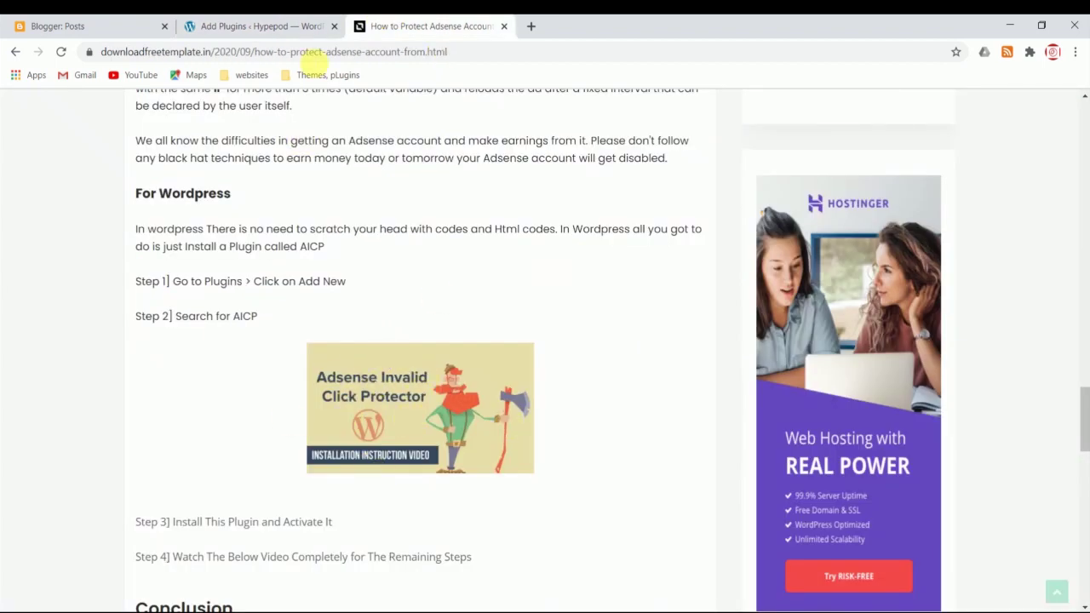
pyautogui.click(256, 25)
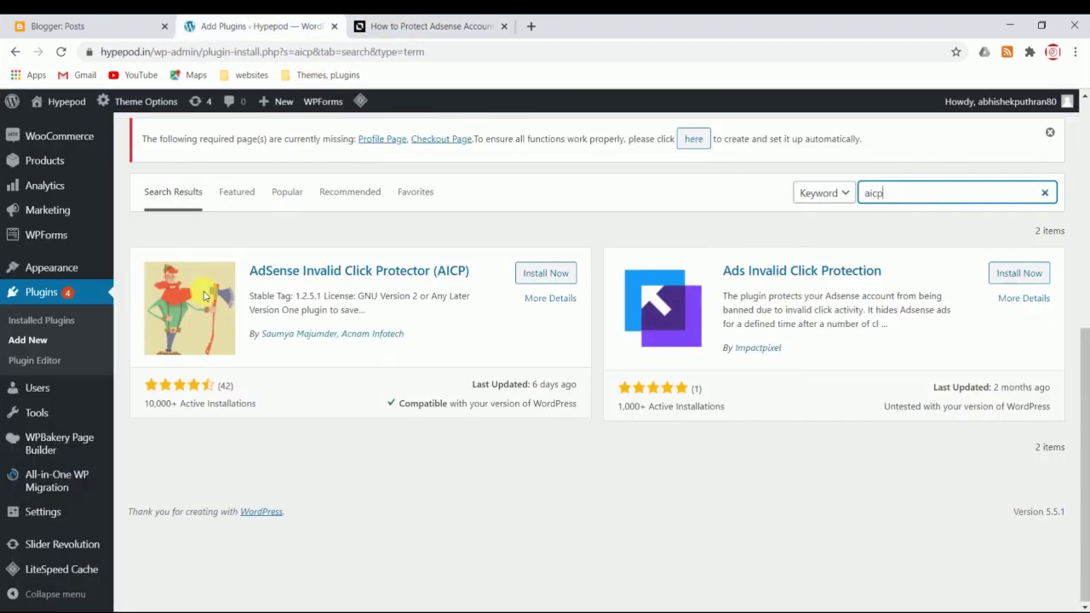
pyautogui.click(546, 276)
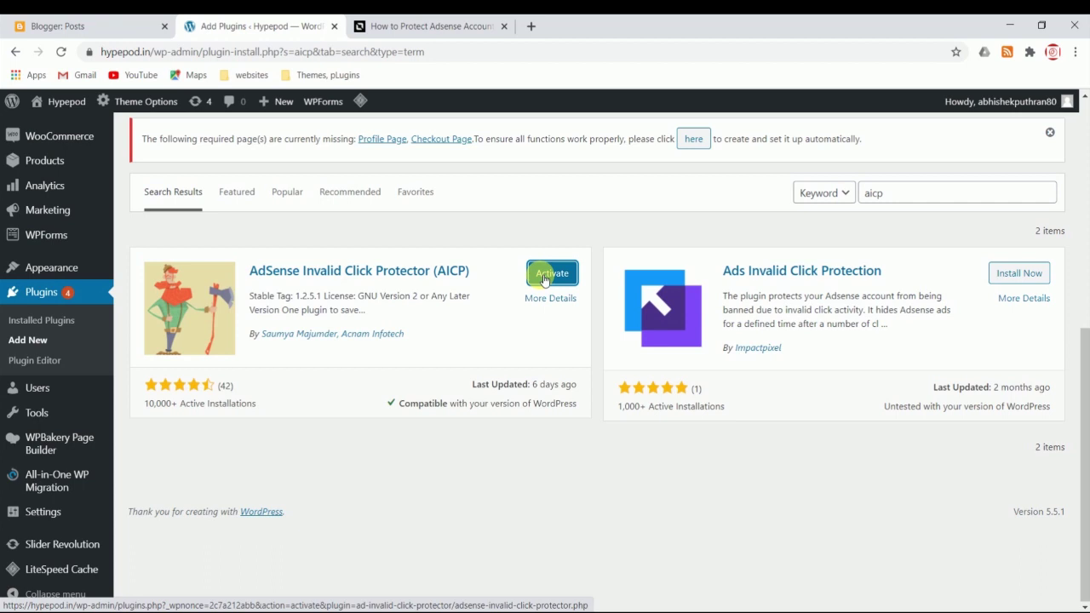
pyautogui.click(543, 279)
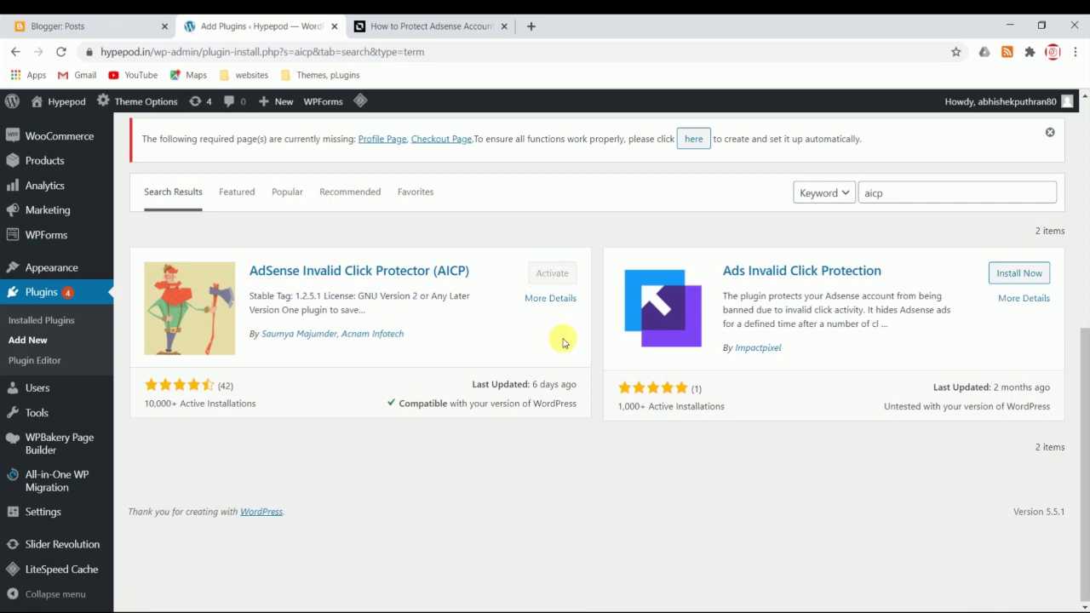
pyautogui.click(40, 326)
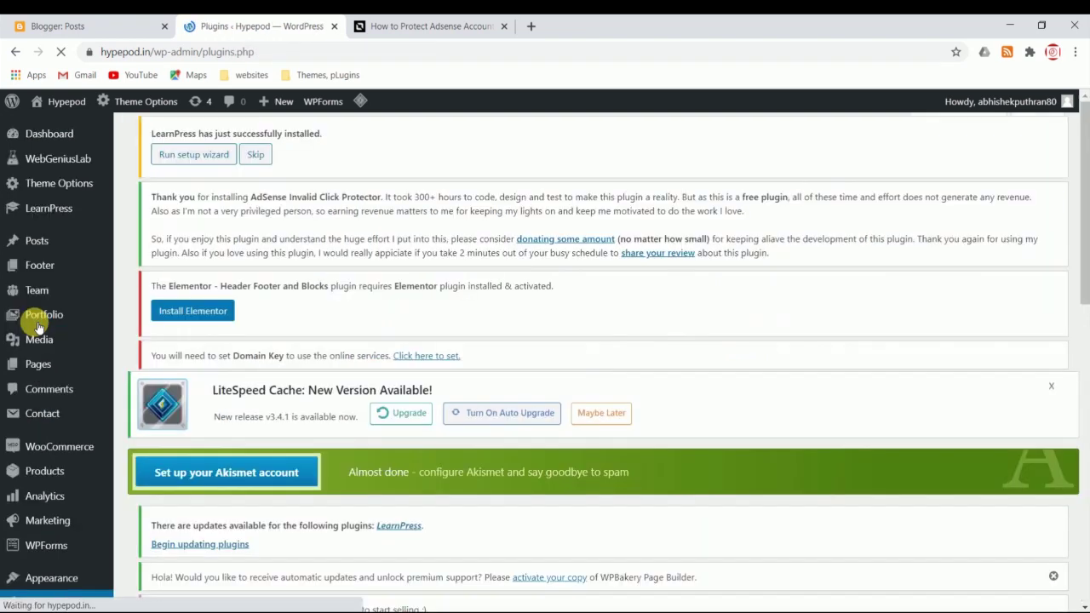
# Open the Settings link under AdSense Invalid Click Protector in the installed plugins list
pyautogui.scroll(-7, 332, 316)
pyautogui.scroll(-2, 320, 333)
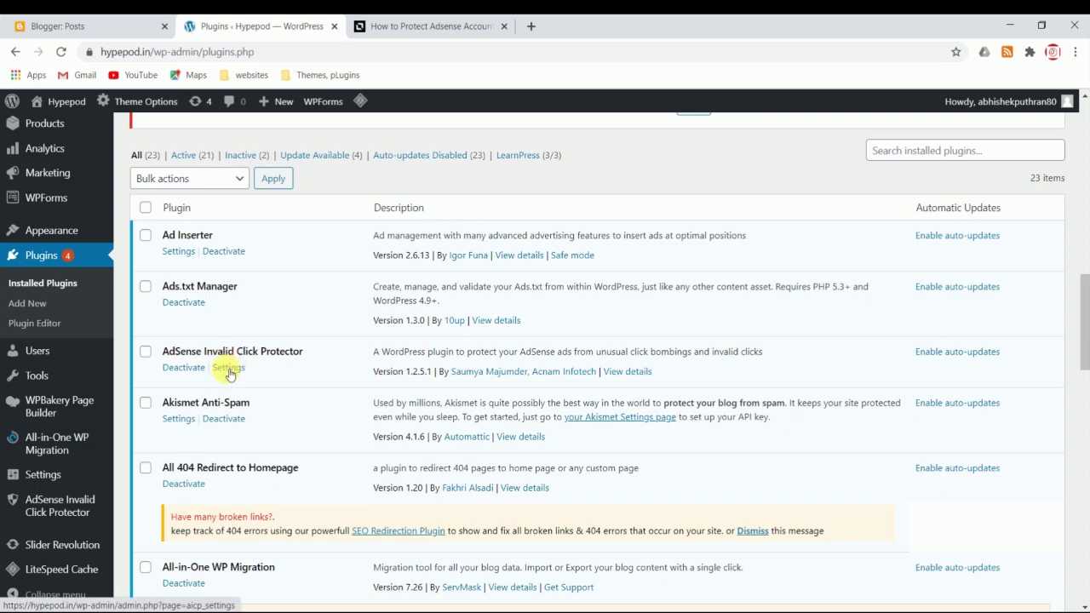
pyautogui.click(224, 371)
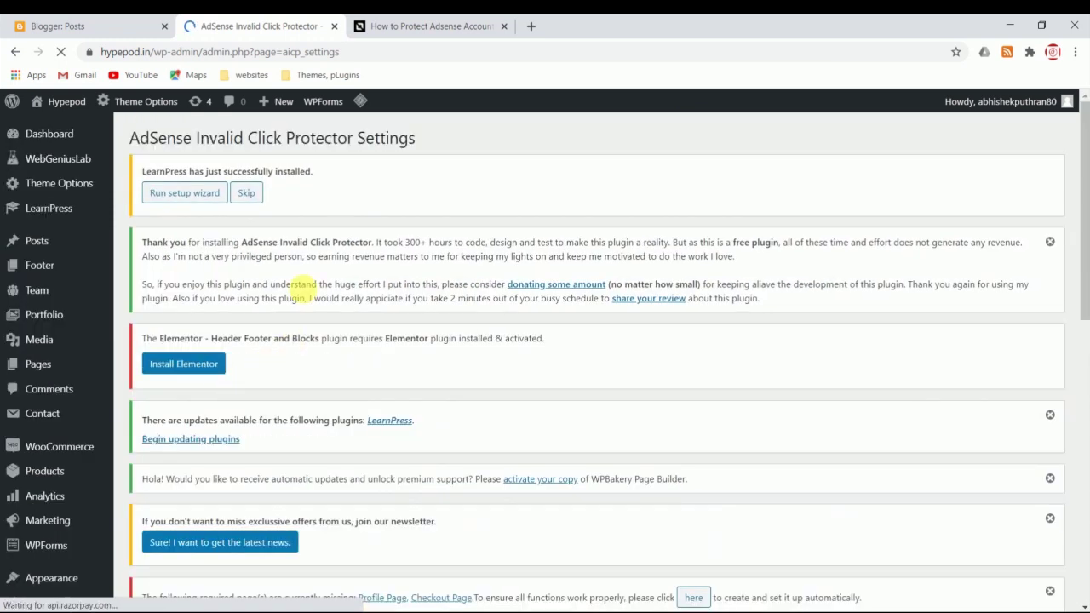
# Change the Ad Click Limit from 3 to 2
pyautogui.scroll(-5, 302, 287)
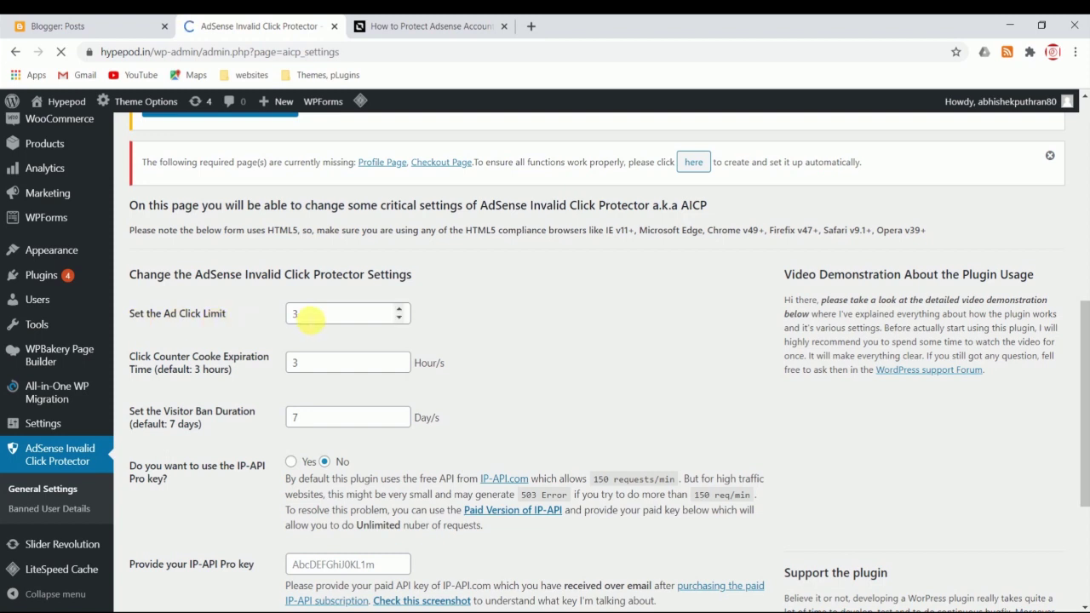
pyautogui.moveTo(298, 313); pyautogui.dragTo(276, 316)
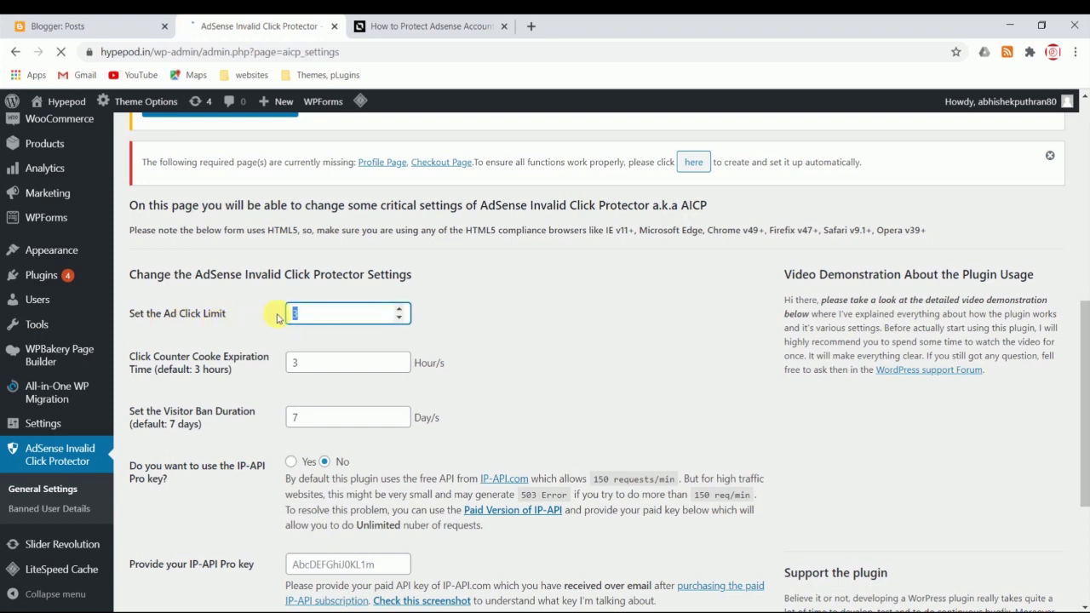
pyautogui.write('2')
pyautogui.click(499, 330)
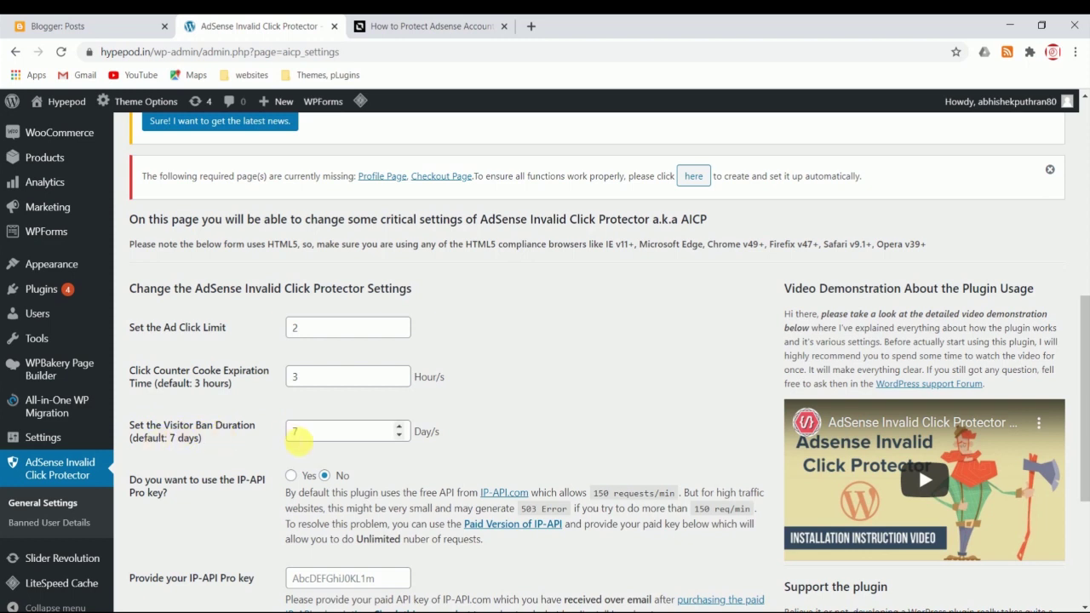
# Leave the Visitor Ban Duration at 7 days
pyautogui.click(304, 435)
pyautogui.moveTo(298, 433); pyautogui.dragTo(324, 438)
pyautogui.scroll(-1, 315, 438)
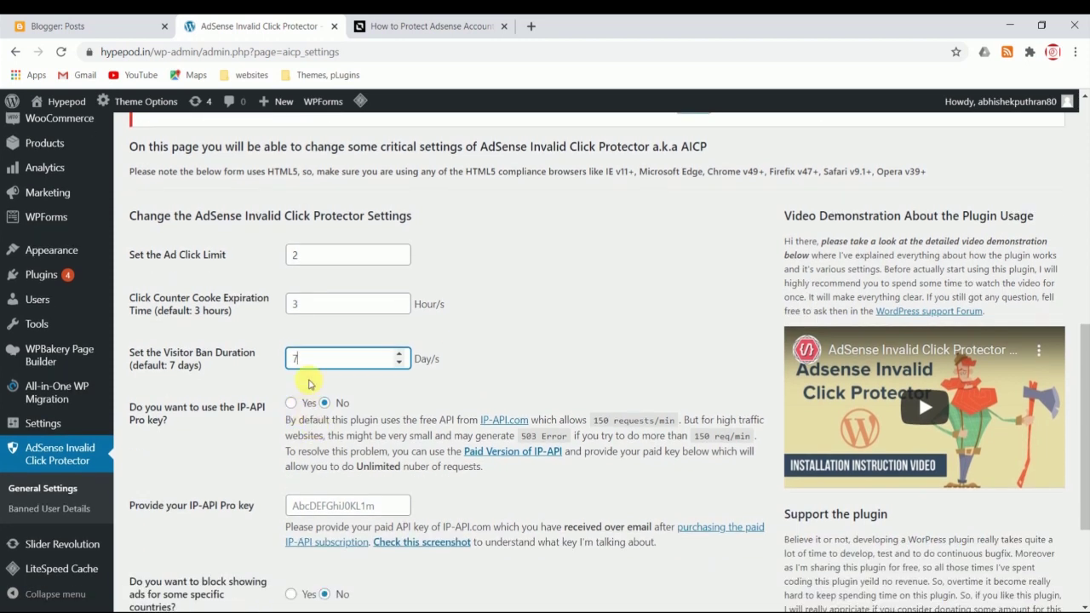
pyautogui.moveTo(317, 357); pyautogui.dragTo(281, 364)
pyautogui.click(347, 359)
pyautogui.scroll(-2, 388, 421)
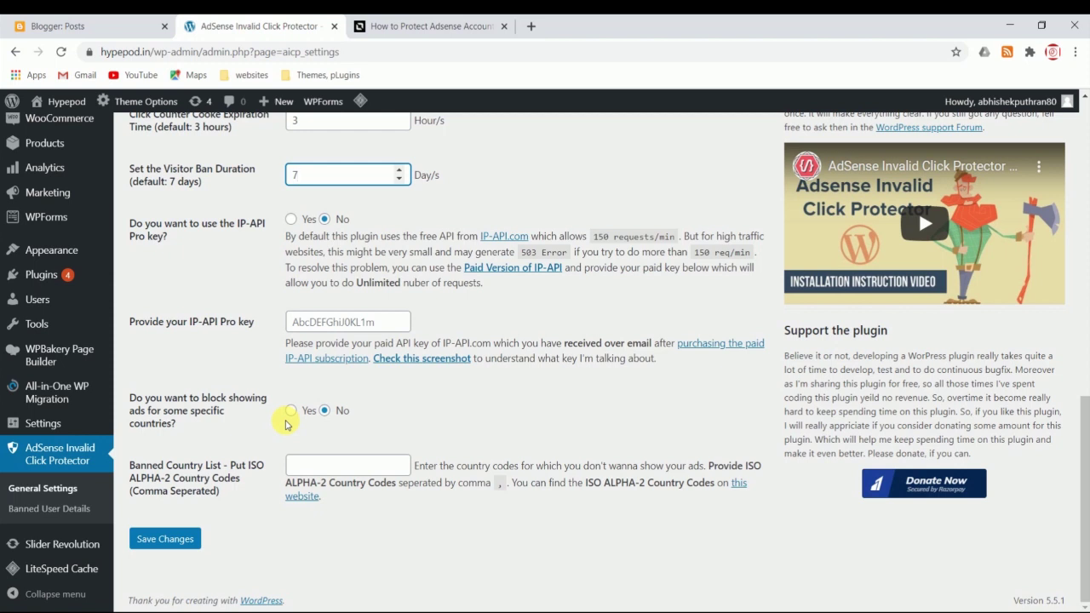
# Set blocking ads for specific countries to Yes and bring up the country-codes website link's menu
pyautogui.click(291, 412)
pyautogui.click(328, 473)
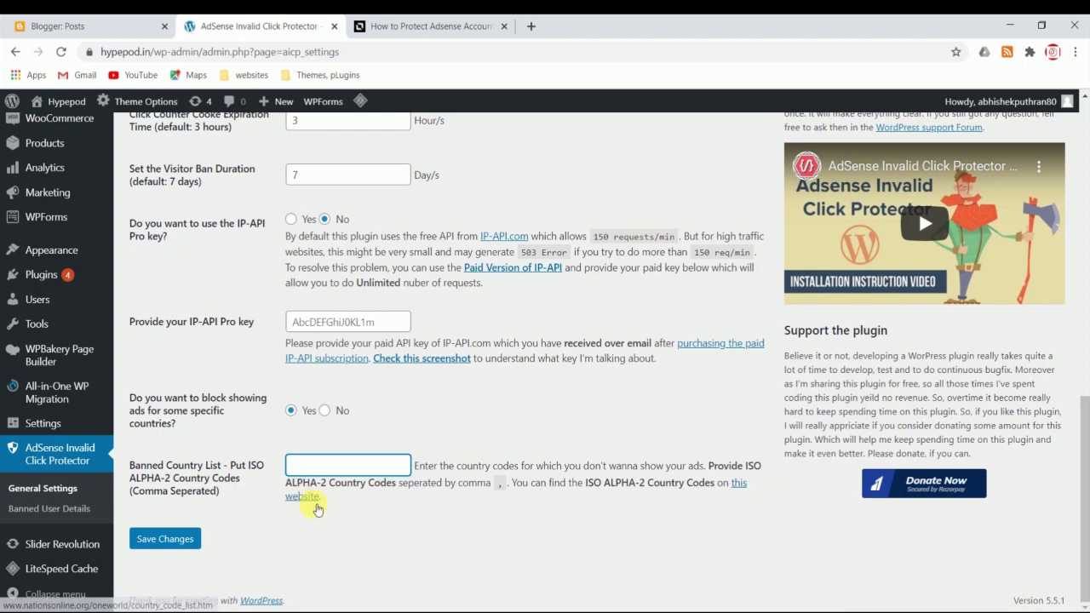
pyautogui.rightClick(738, 485)
# Open the nationsonline.org country-codes site in a new tab and scroll through its code table
pyautogui.click(777, 495)
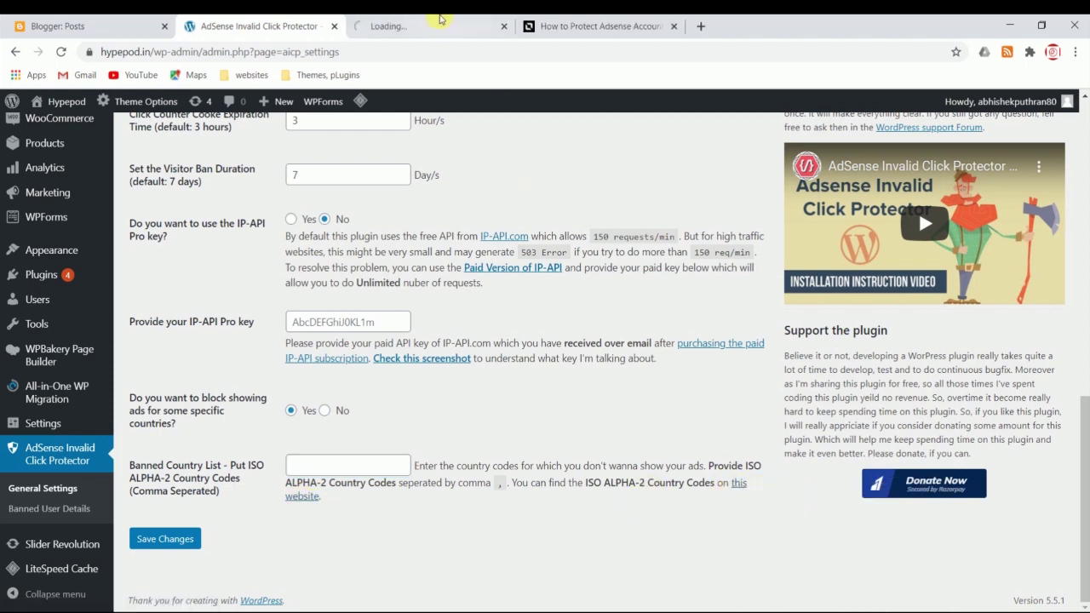
pyautogui.click(451, 25)
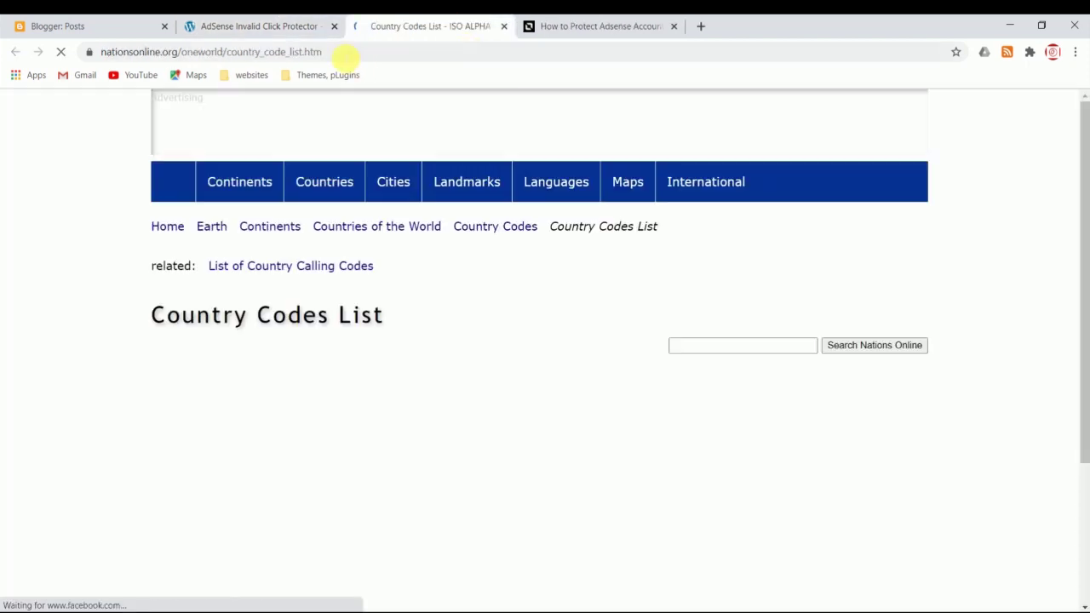
pyautogui.scroll(-4, 245, 353)
pyautogui.scroll(-6, 280, 341)
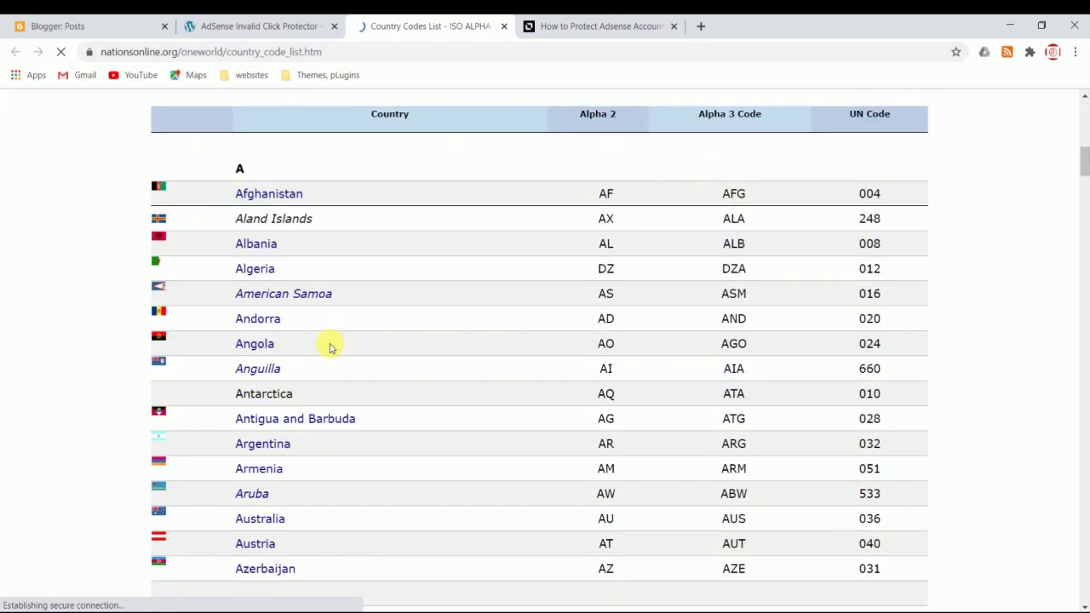
pyautogui.scroll(1, 645, 364)
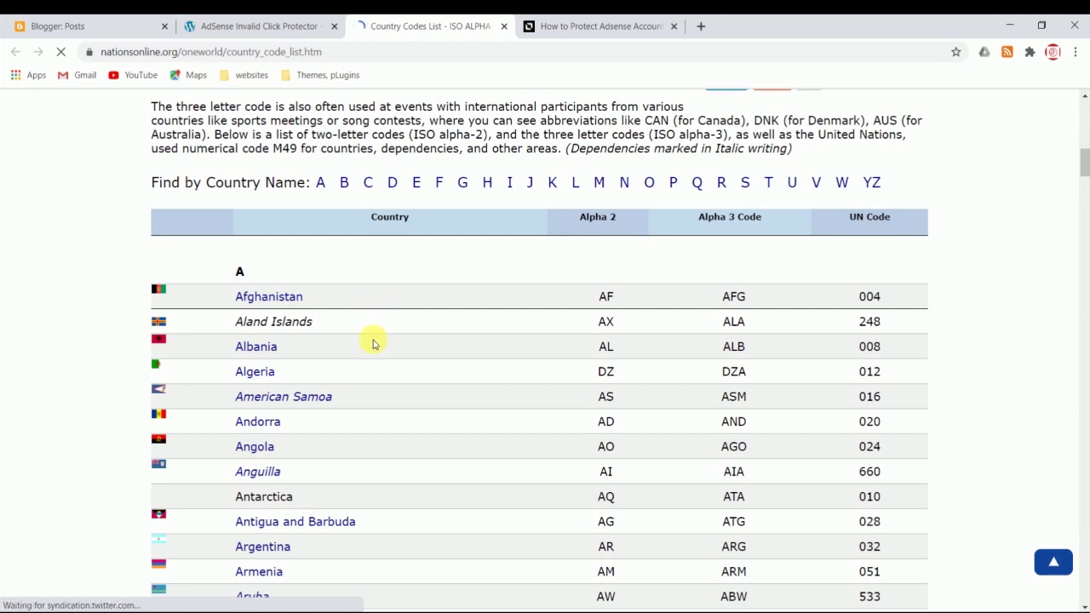
pyautogui.scroll(-1, 364, 345)
pyautogui.scroll(-5, 341, 353)
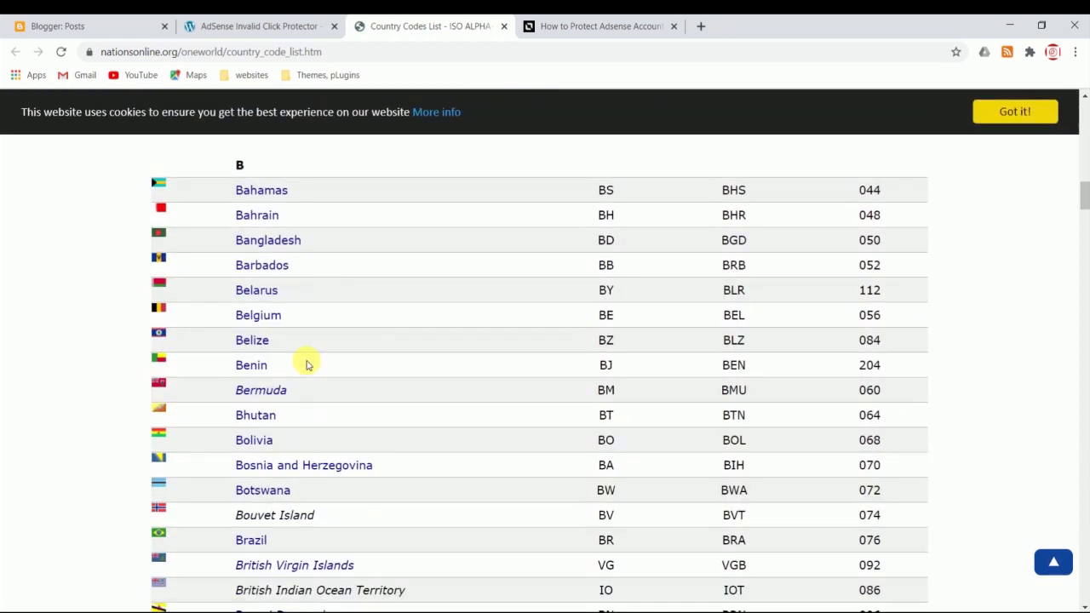
pyautogui.scroll(-2, 315, 383)
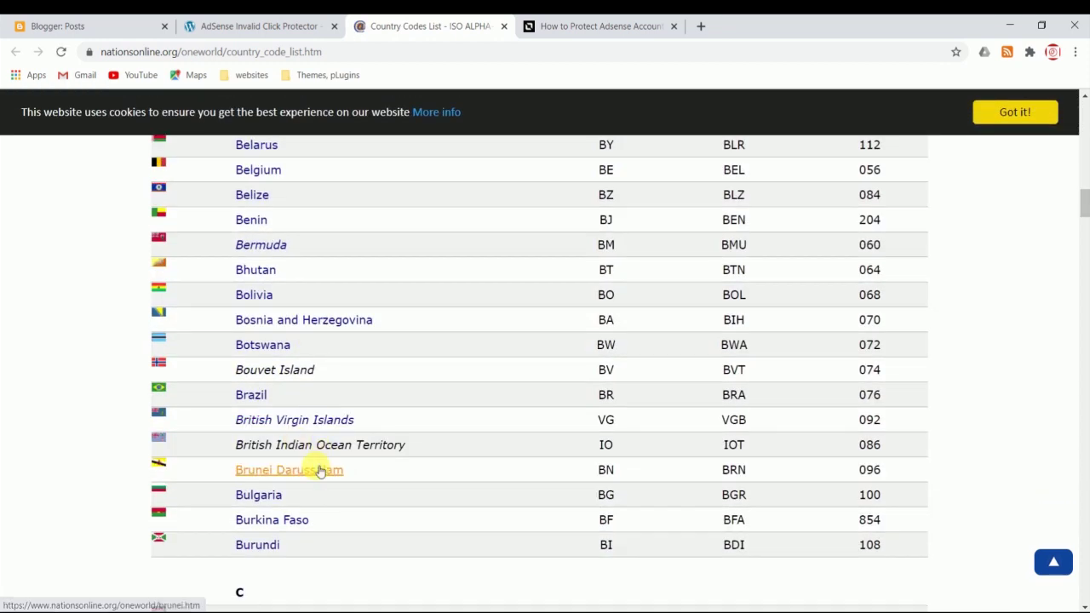
# Copy Algeria's code DZA from the country-codes table
pyautogui.scroll(8, 362, 449)
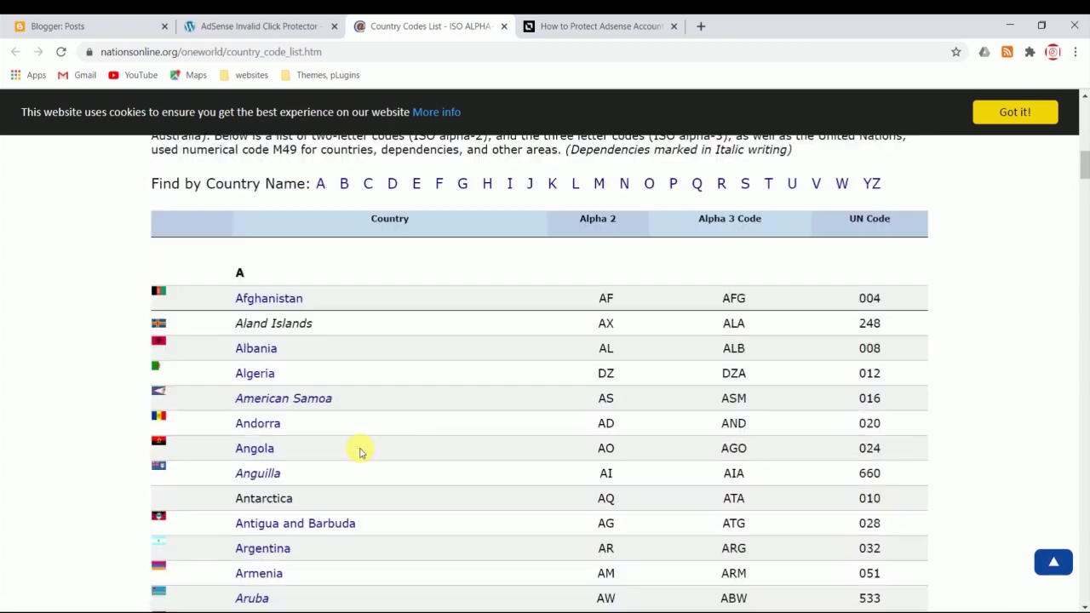
pyautogui.scroll(1, 758, 333)
pyautogui.click(310, 24)
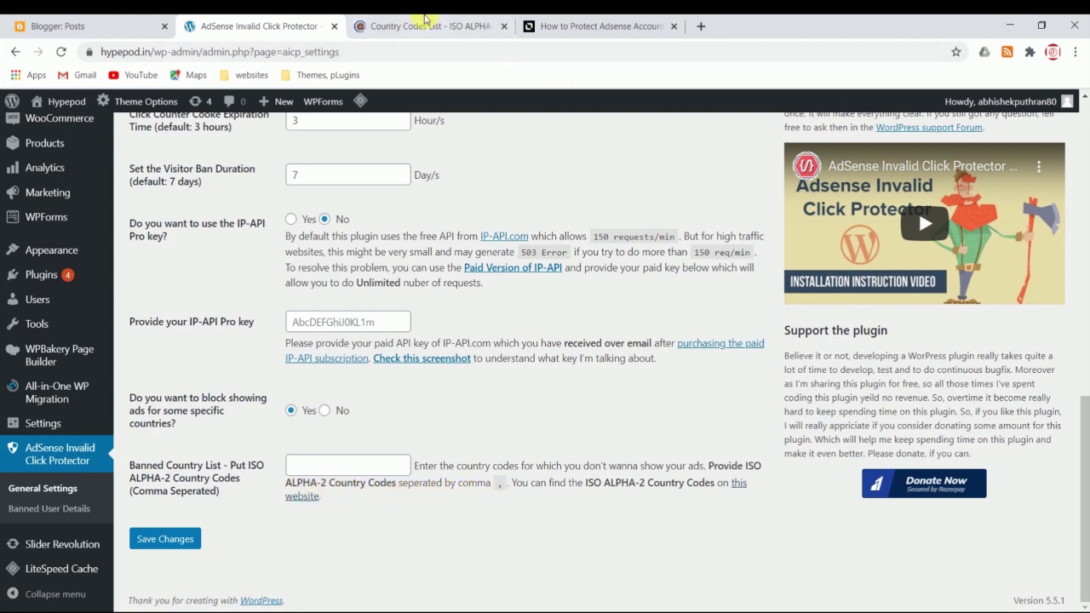
pyautogui.click(424, 17)
pyautogui.scroll(-1, 608, 340)
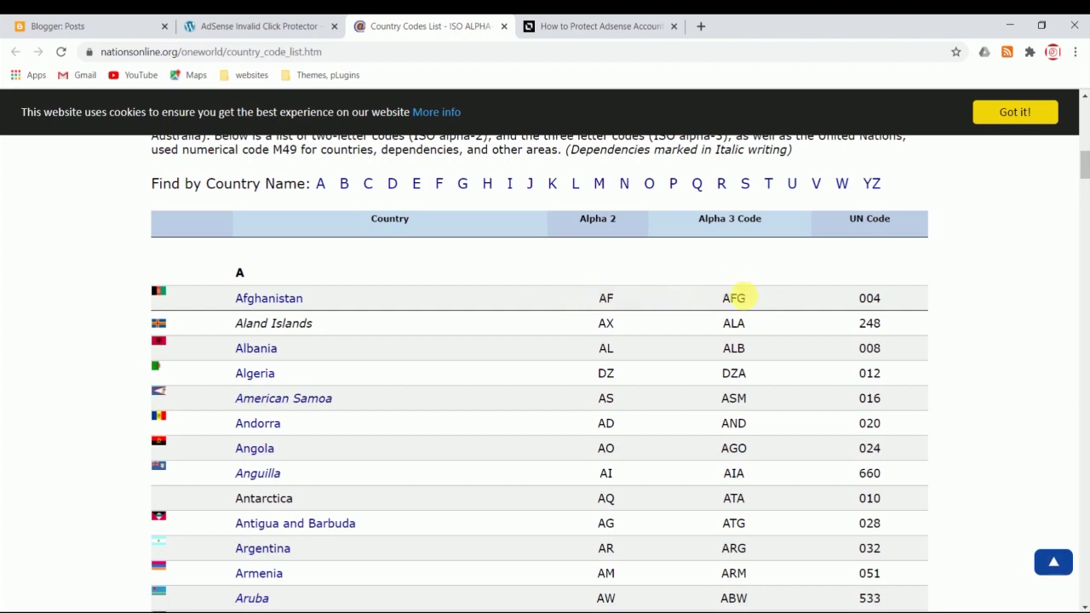
pyautogui.doubleClick(733, 298)
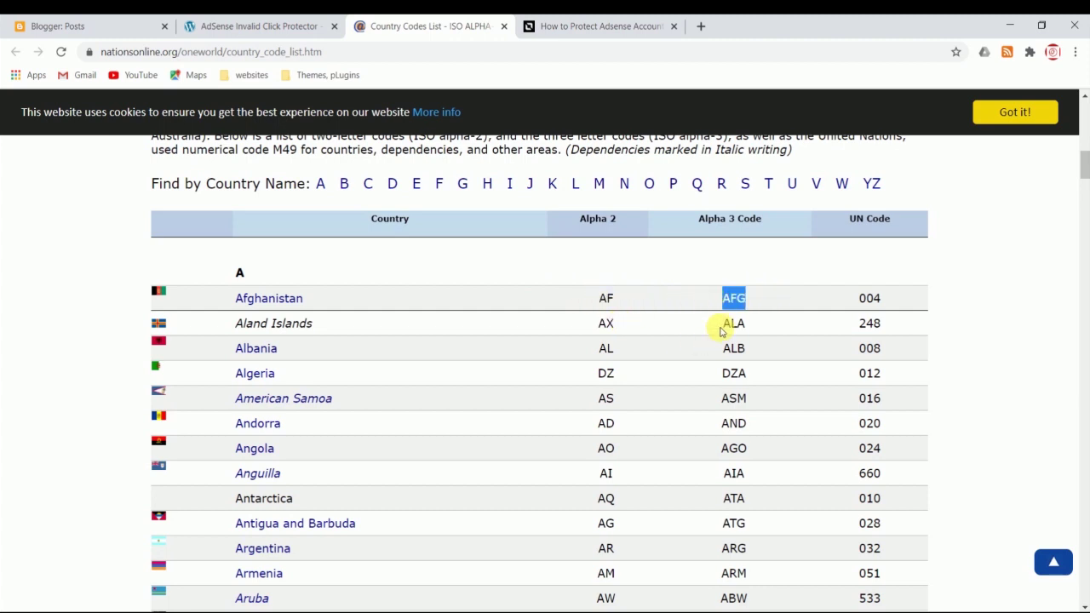
pyautogui.moveTo(722, 373); pyautogui.dragTo(759, 383)
pyautogui.hotkey('ctrl', 'c')
pyautogui.click(310, 25)
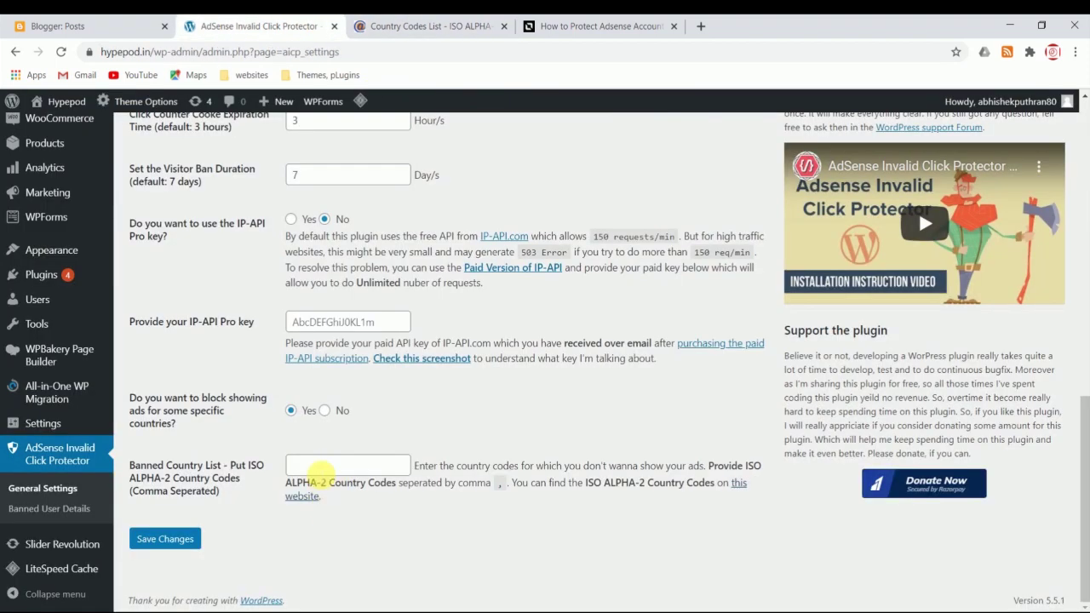
# Paste DZA into the Banned Country List, delete it, and set country blocking back to No
pyautogui.click(320, 470)
pyautogui.hotkey('ctrl', 'v')
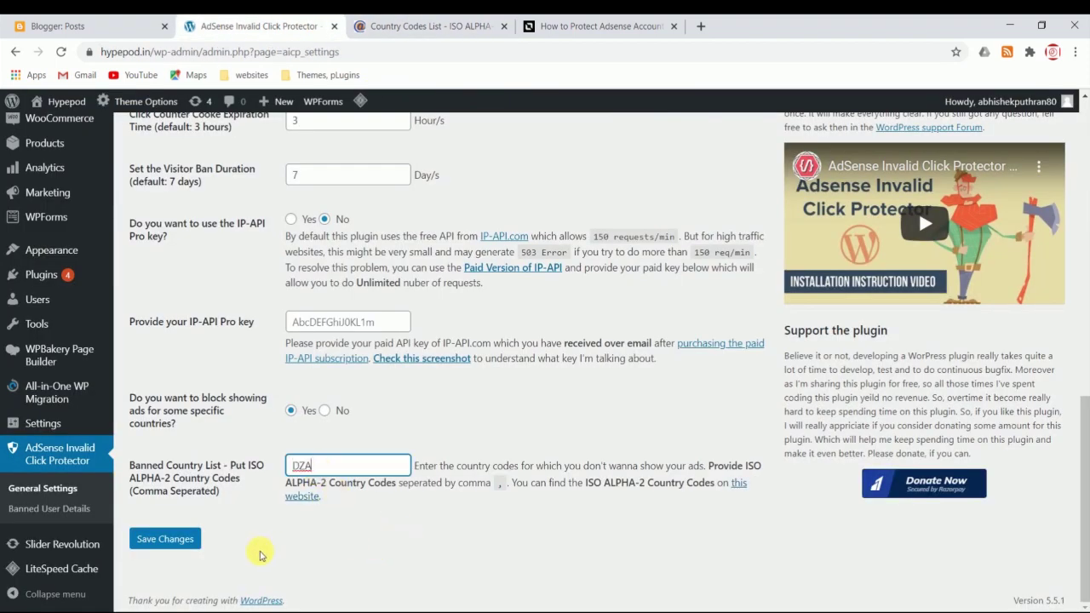
pyautogui.moveTo(354, 464); pyautogui.dragTo(241, 471)
pyautogui.press('BackSpace')
pyautogui.click(324, 410)
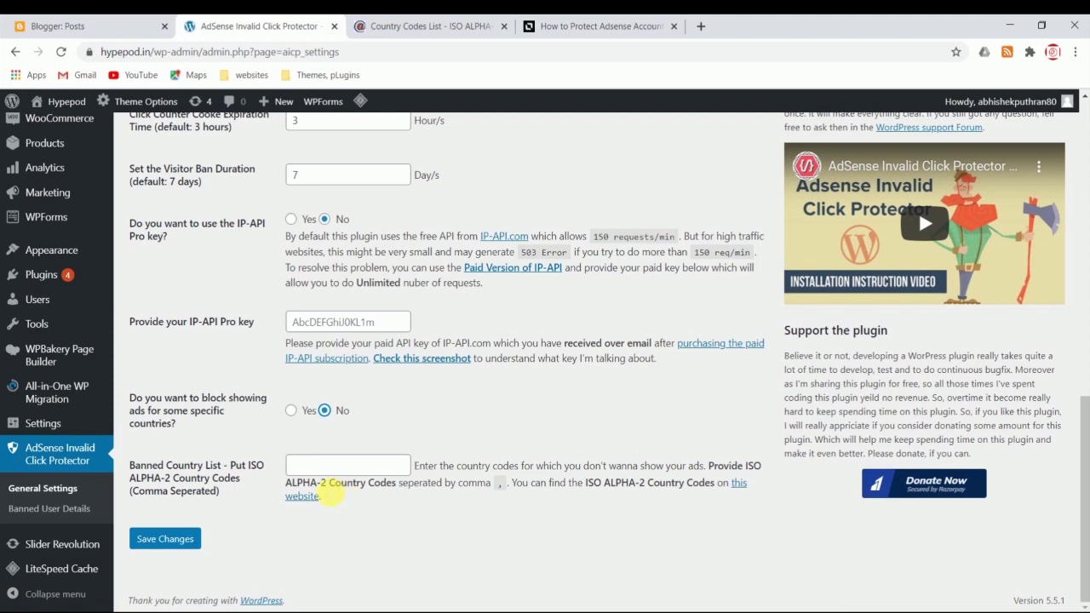
# Confirm the Ad Click Limit field reads 2
pyautogui.scroll(3, 353, 382)
pyautogui.scroll(-3, 486, 382)
pyautogui.scroll(2, 320, 467)
pyautogui.scroll(3, 325, 555)
pyautogui.click(306, 435)
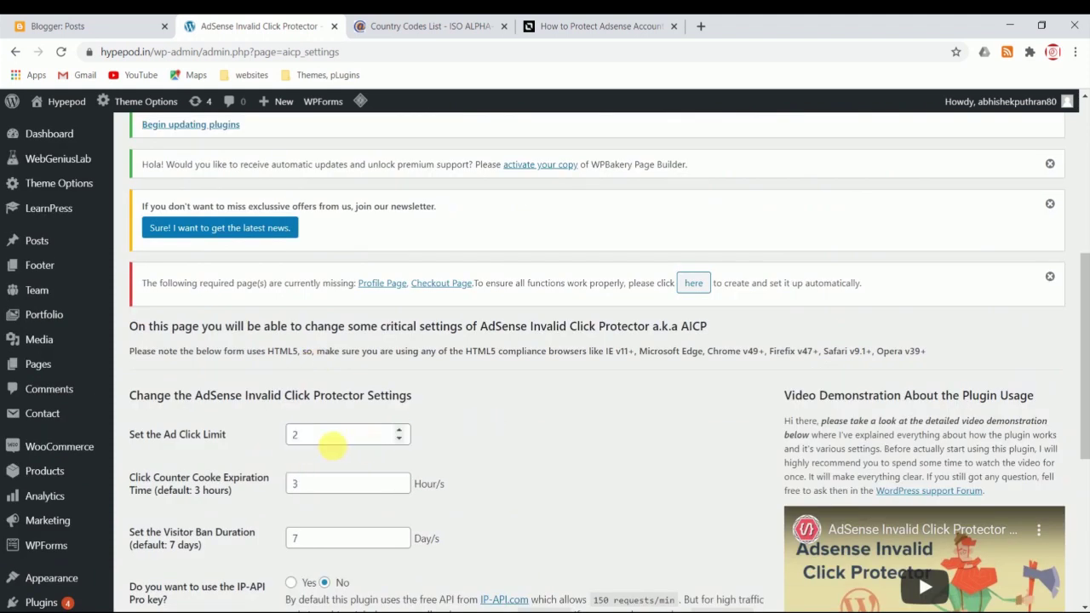
pyautogui.scroll(-1, 328, 438)
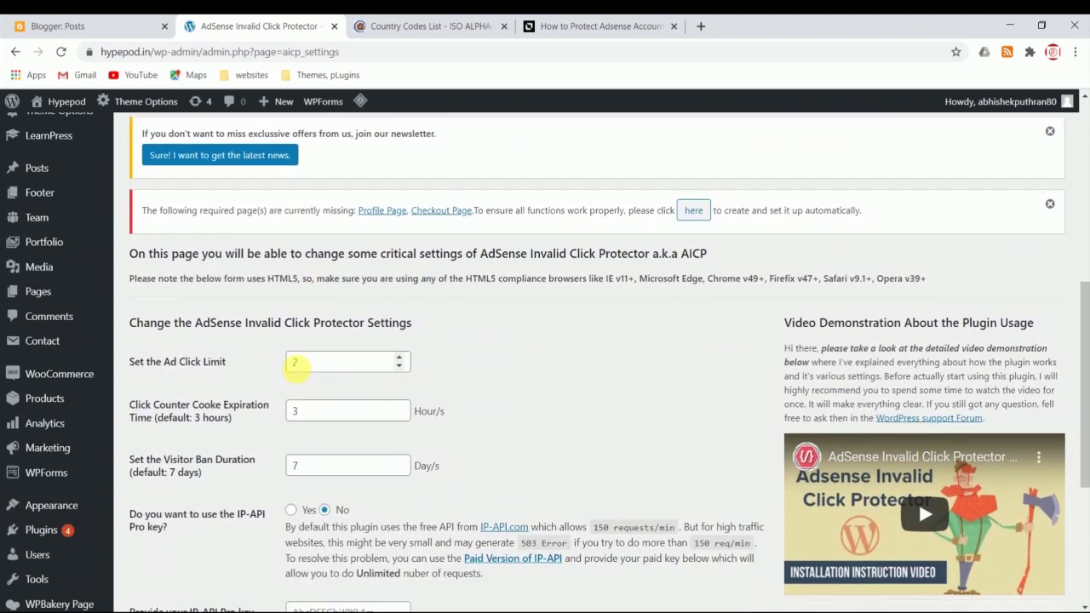
pyautogui.moveTo(298, 361); pyautogui.dragTo(277, 364)
pyautogui.click(522, 368)
# Save the AICP settings
pyautogui.scroll(-4, 567, 400)
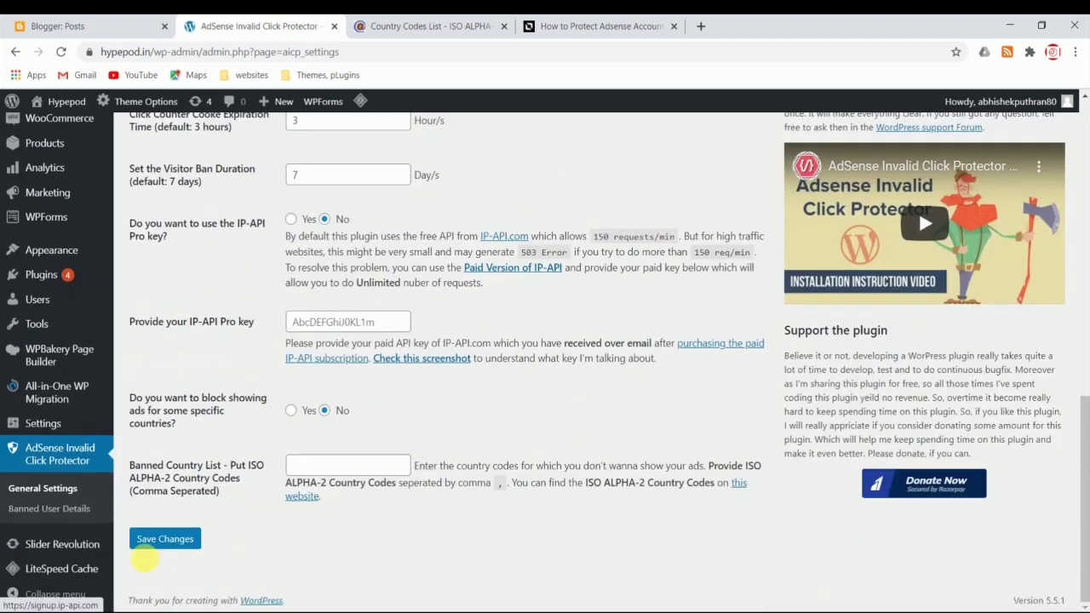
pyautogui.click(165, 537)
pyautogui.scroll(2, 418, 514)
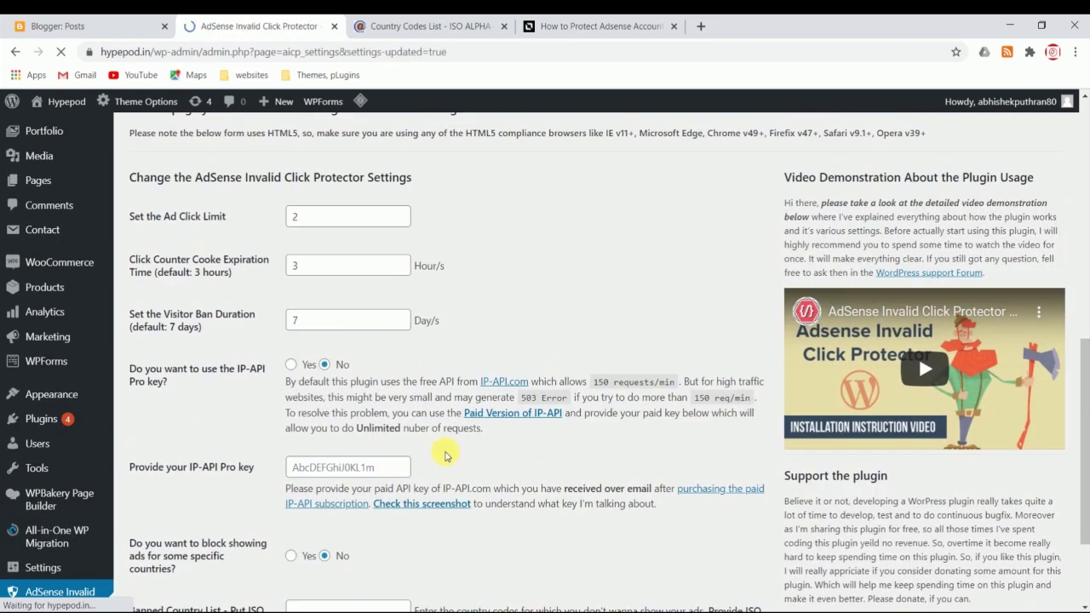
pyautogui.scroll(-5, 459, 443)
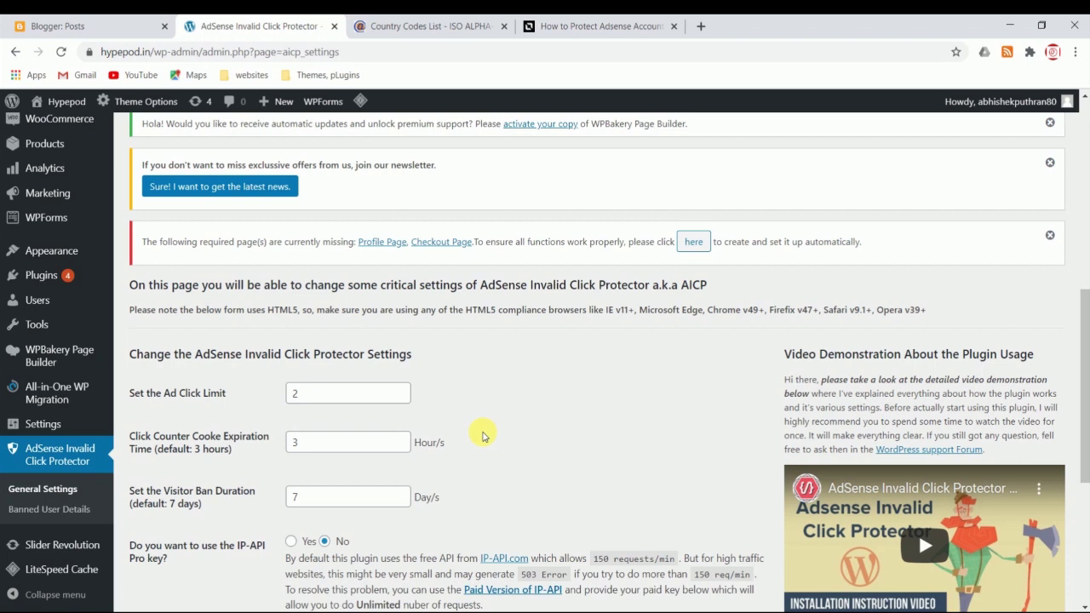
pyautogui.scroll(-2, 435, 436)
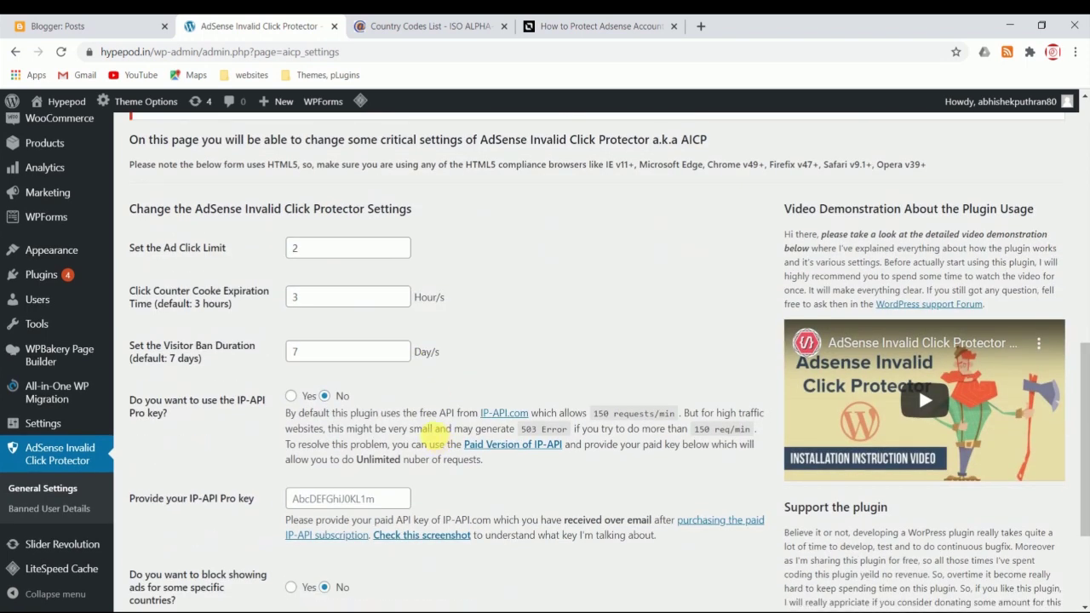
pyautogui.scroll(-2, 435, 438)
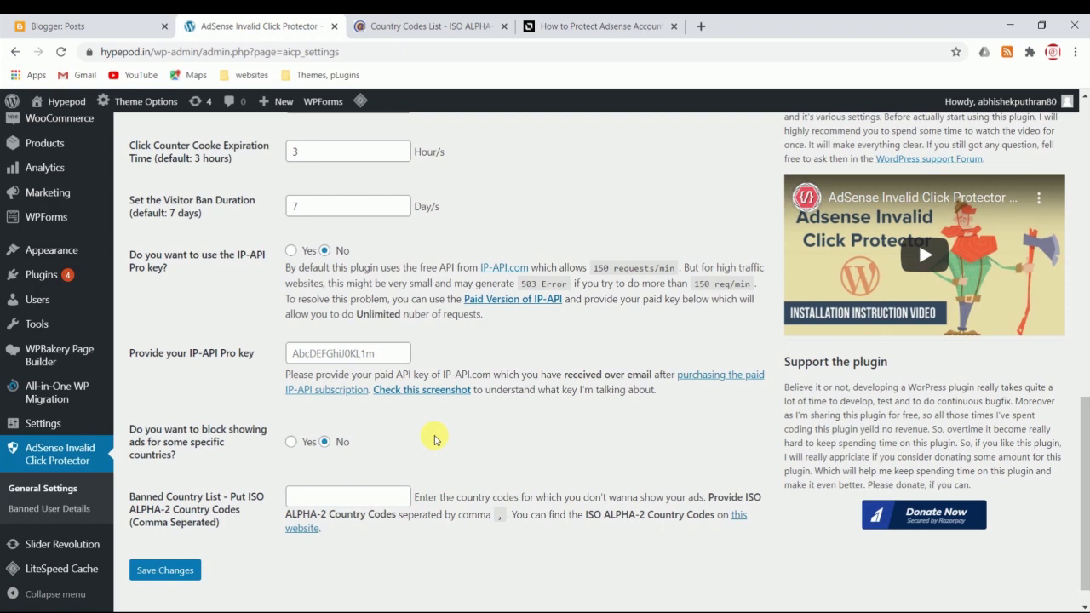
# Reload the settings page to verify the saved values, then switch to the Blogger Posts tab
pyautogui.click(284, 52)
pyautogui.press('Return')
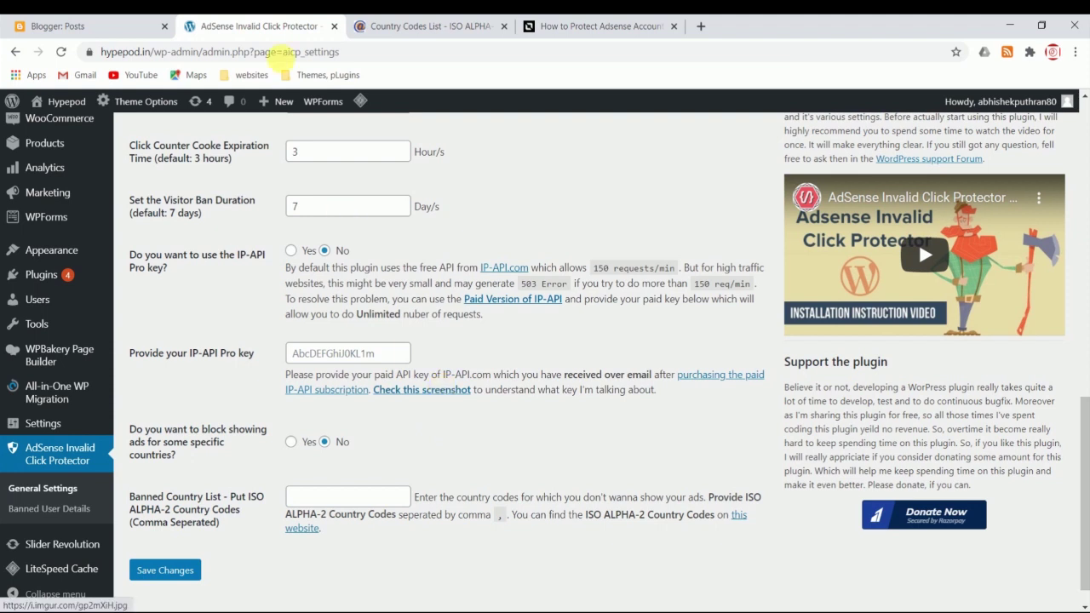
pyautogui.scroll(1, 406, 246)
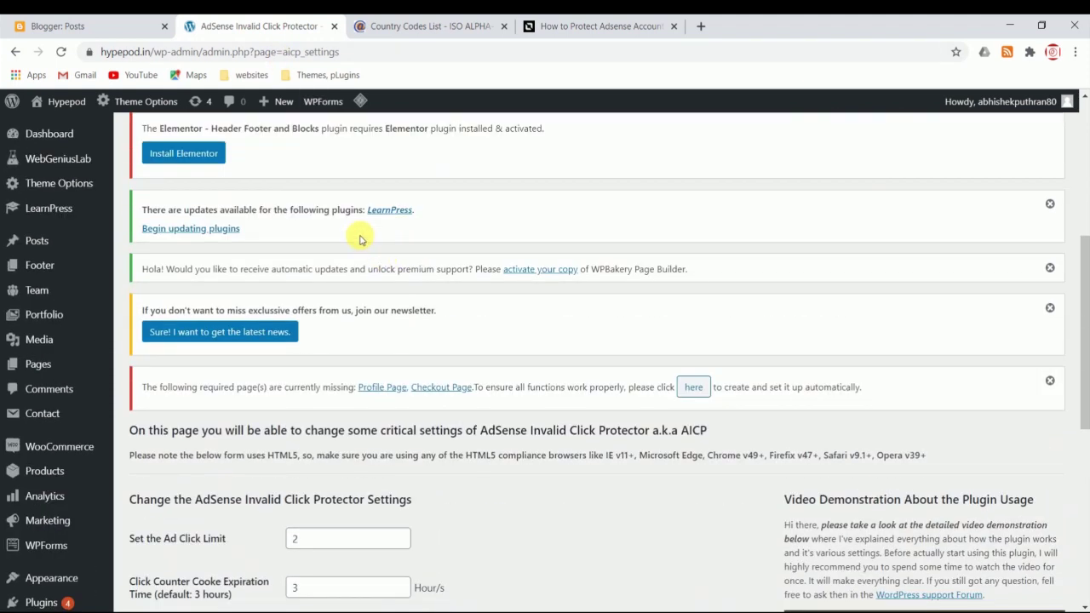
pyautogui.hotkey('ctrl', 'shift', 'Tab')
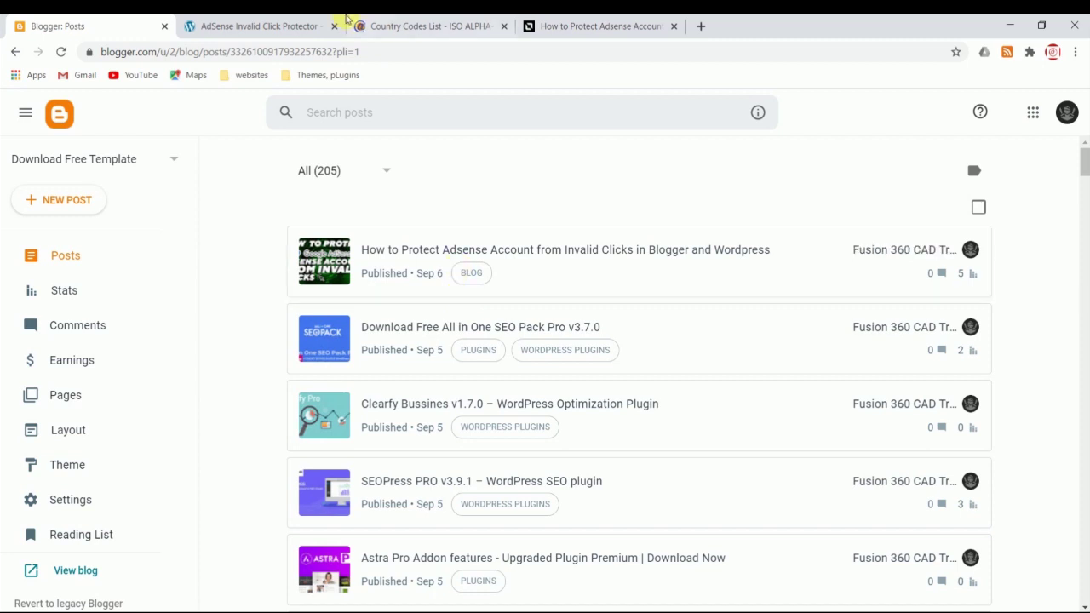
# In the tutorial article, locate the default-settings protector code block
pyautogui.click(588, 25)
pyautogui.scroll(9, 419, 325)
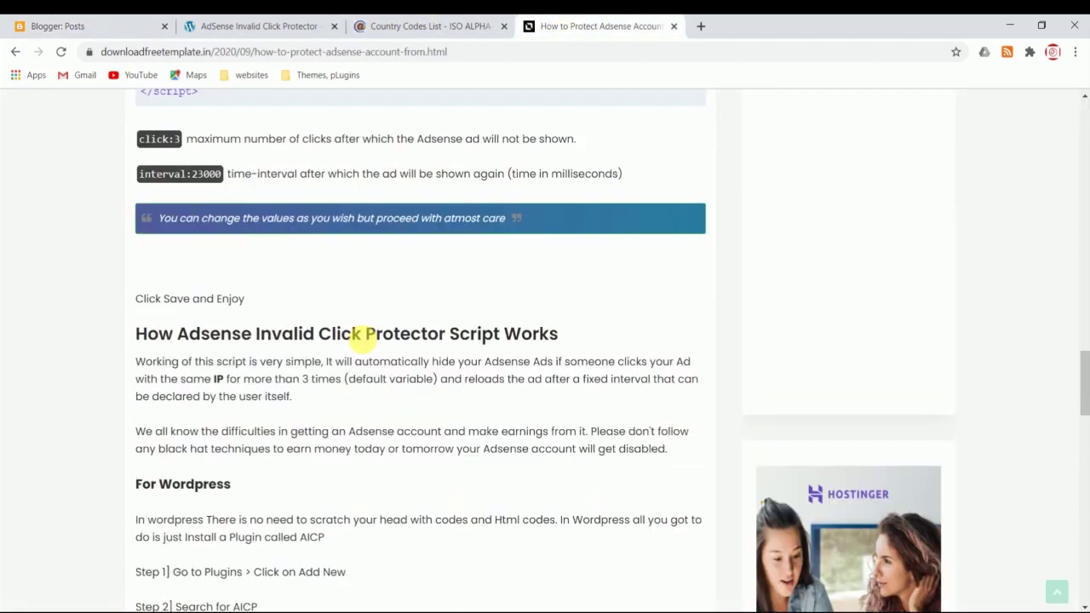
pyautogui.scroll(2, 456, 322)
pyautogui.scroll(10, 430, 351)
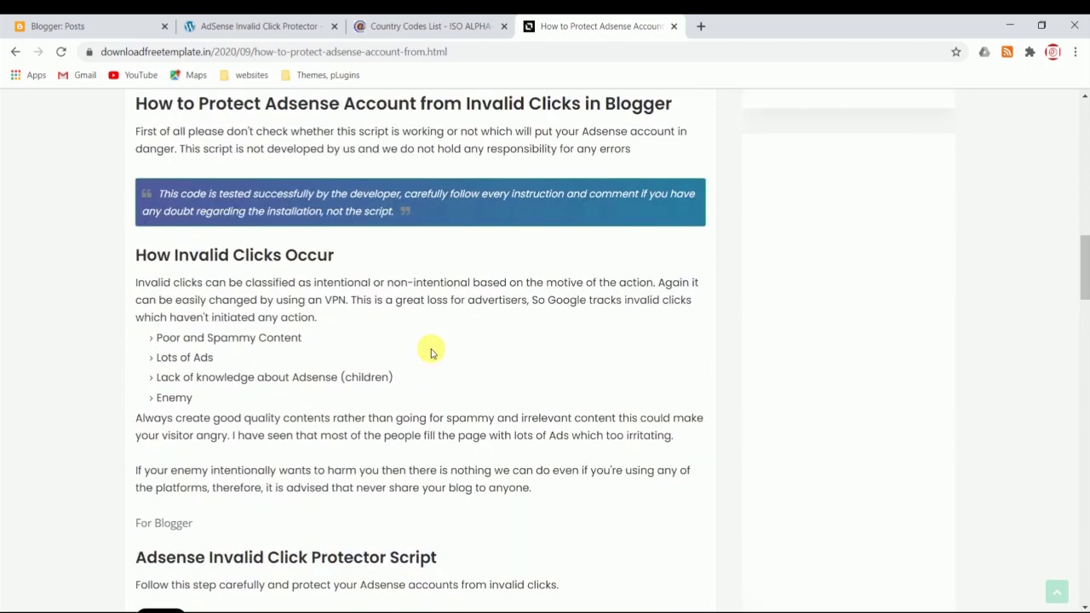
pyautogui.scroll(-10, 430, 348)
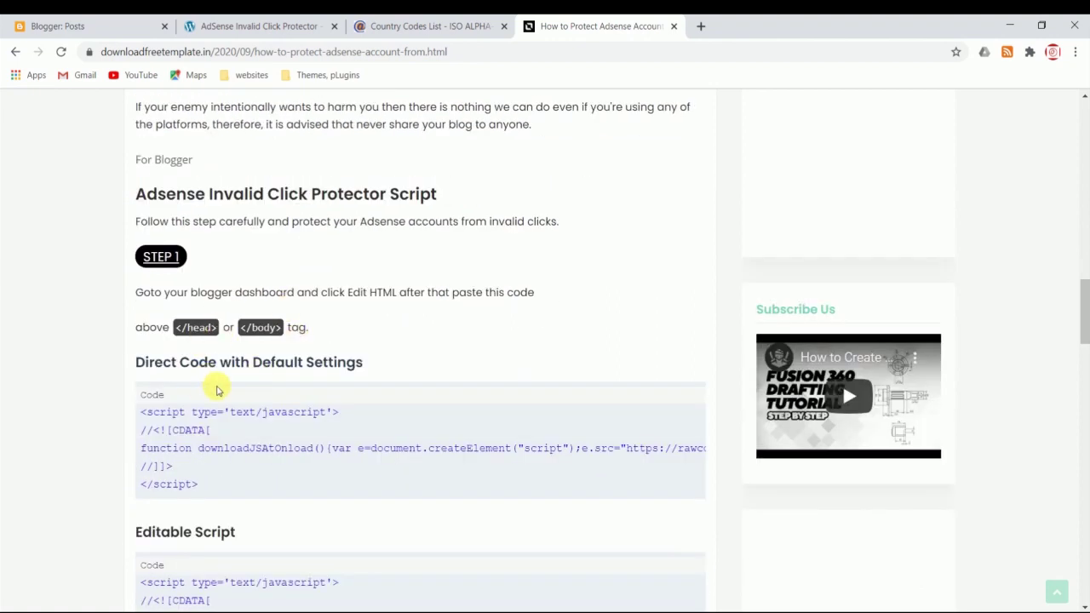
pyautogui.scroll(-2, 219, 384)
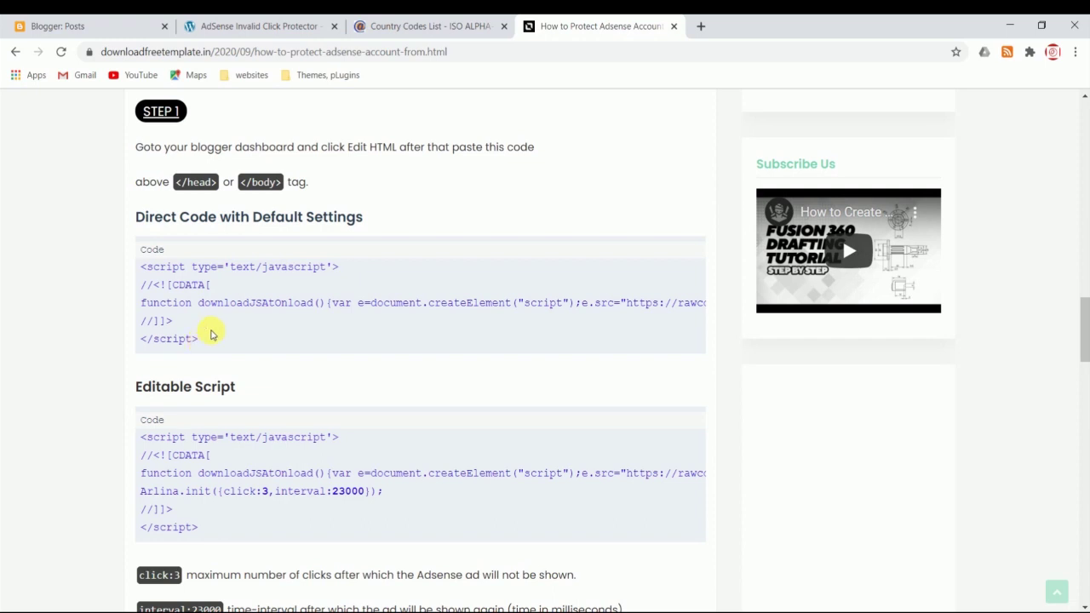
pyautogui.moveTo(202, 341); pyautogui.dragTo(145, 271)
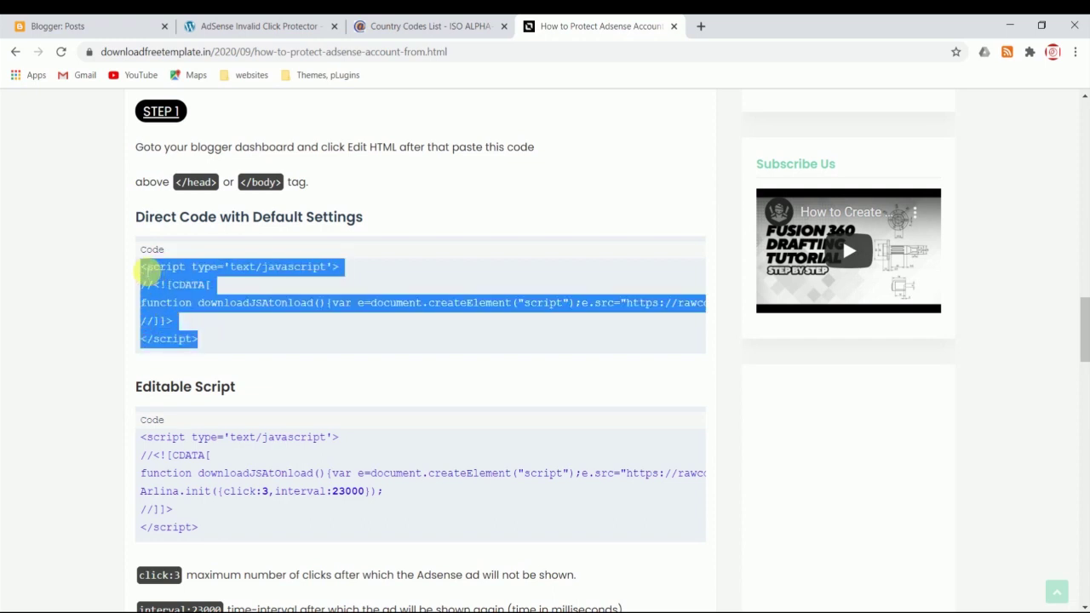
pyautogui.click(212, 334)
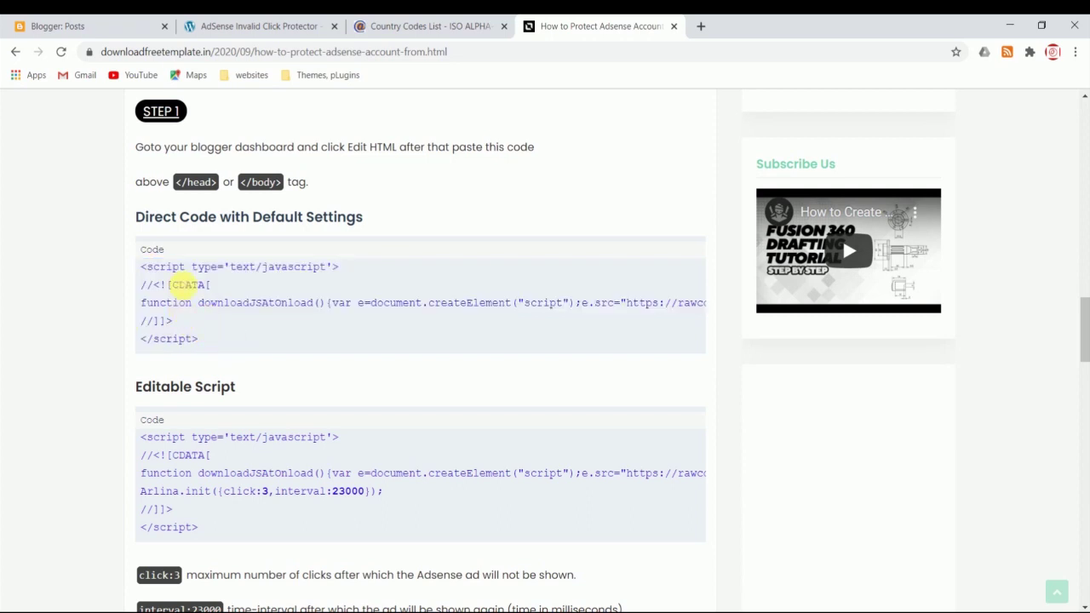
# Select and copy the whole Editable Script protector code
pyautogui.scroll(-3, 171, 305)
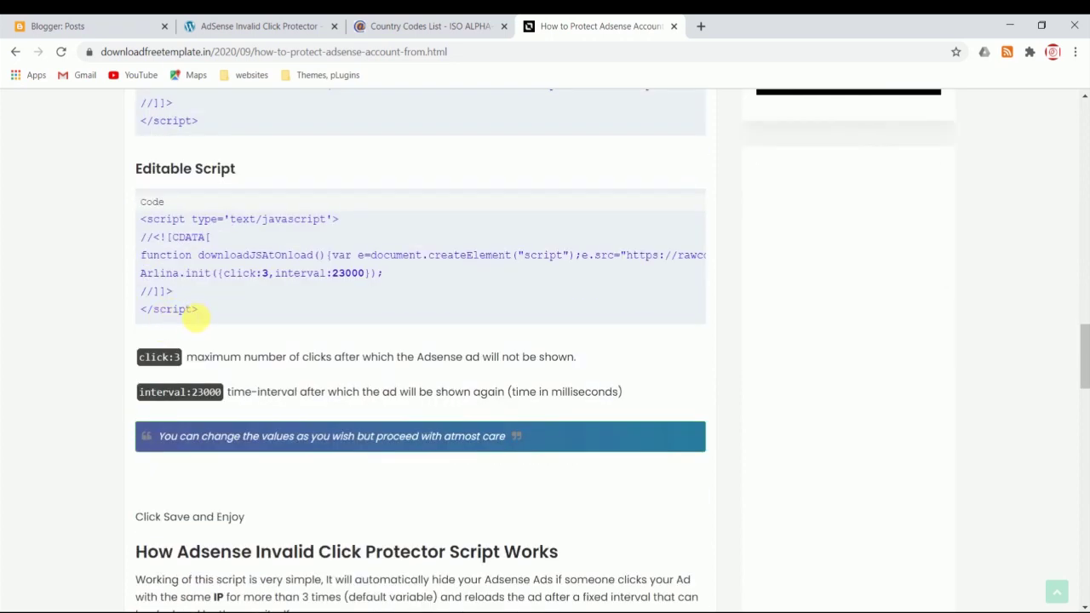
pyautogui.moveTo(198, 310); pyautogui.dragTo(142, 219)
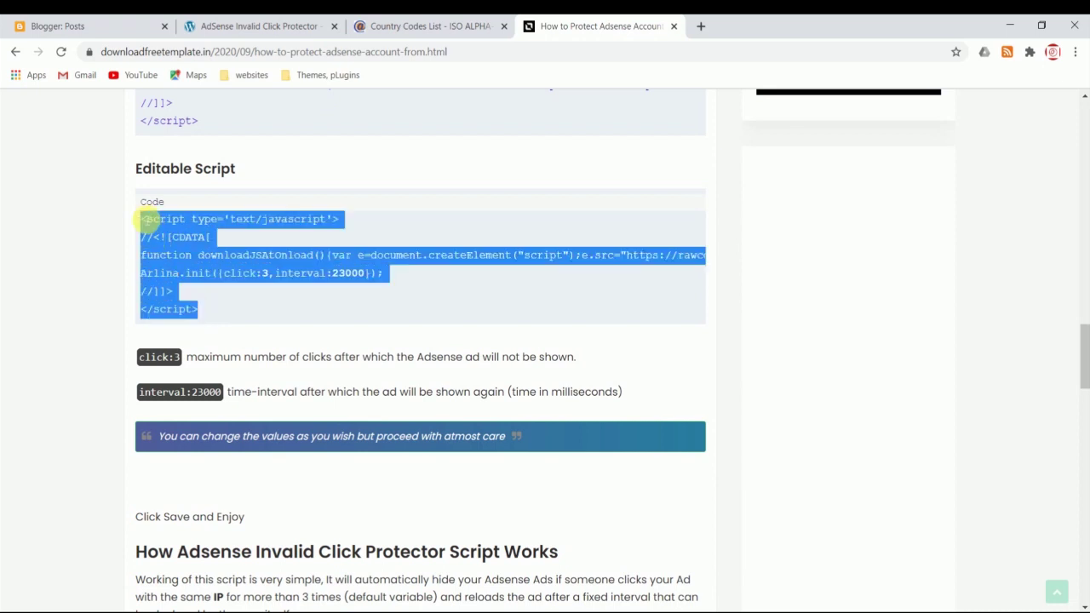
pyautogui.click(251, 334)
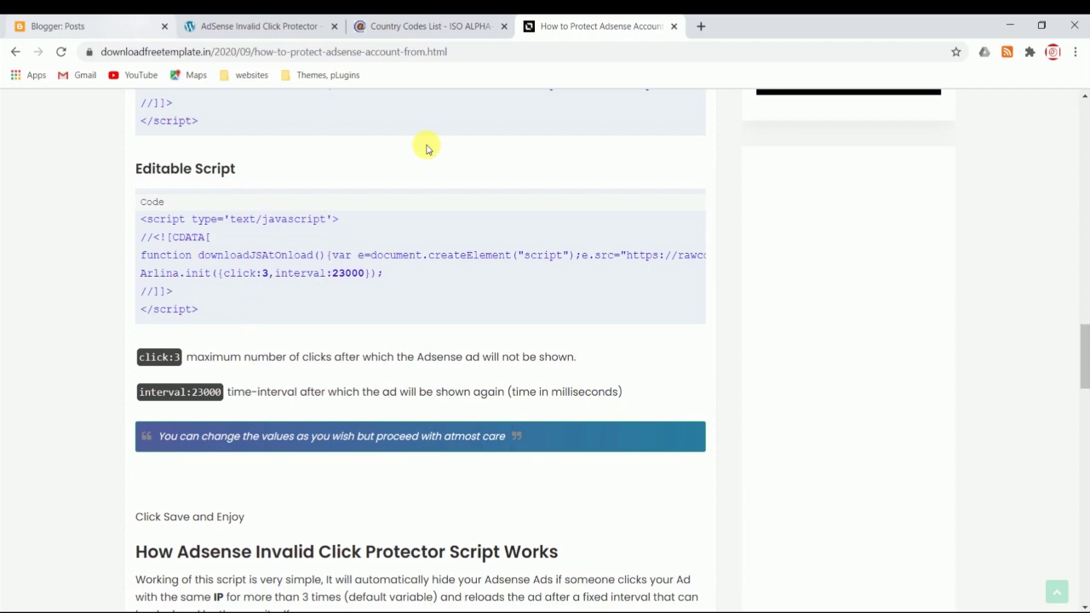
pyautogui.scroll(1, 279, 308)
pyautogui.scroll(4, 280, 309)
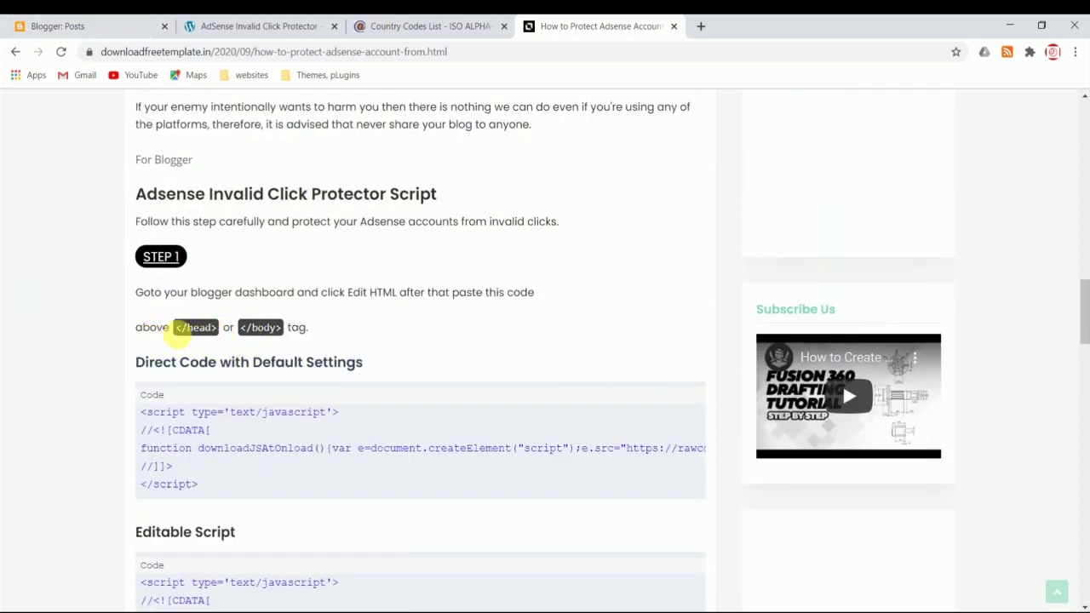
# From the Blogger dashboard, go to Theme and choose Edit HTML from the Customize menu
pyautogui.click(26, 22)
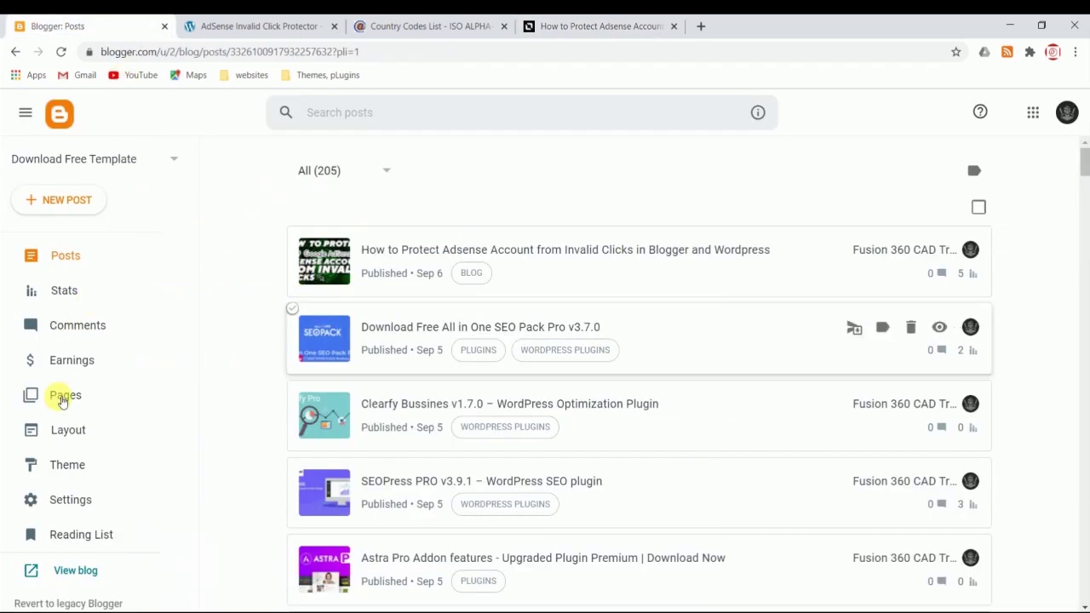
pyautogui.click(70, 470)
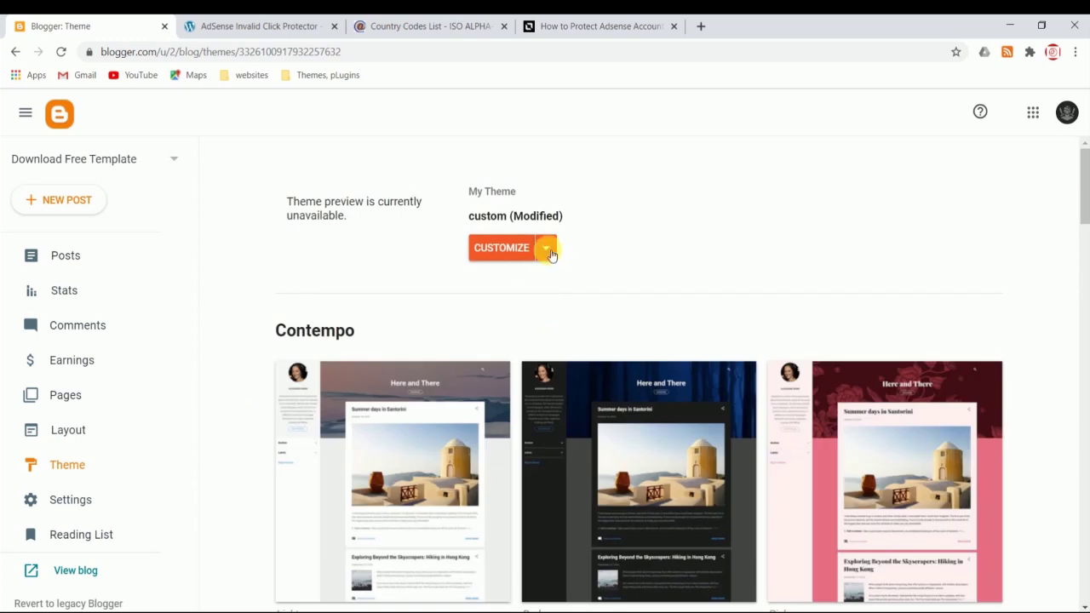
pyautogui.click(549, 252)
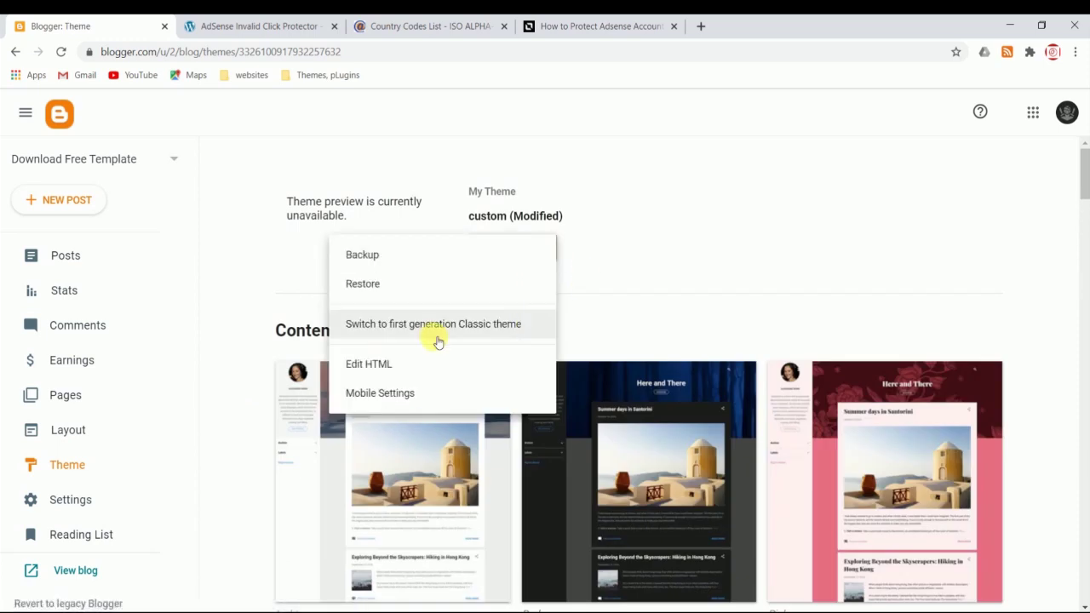
pyautogui.click(379, 369)
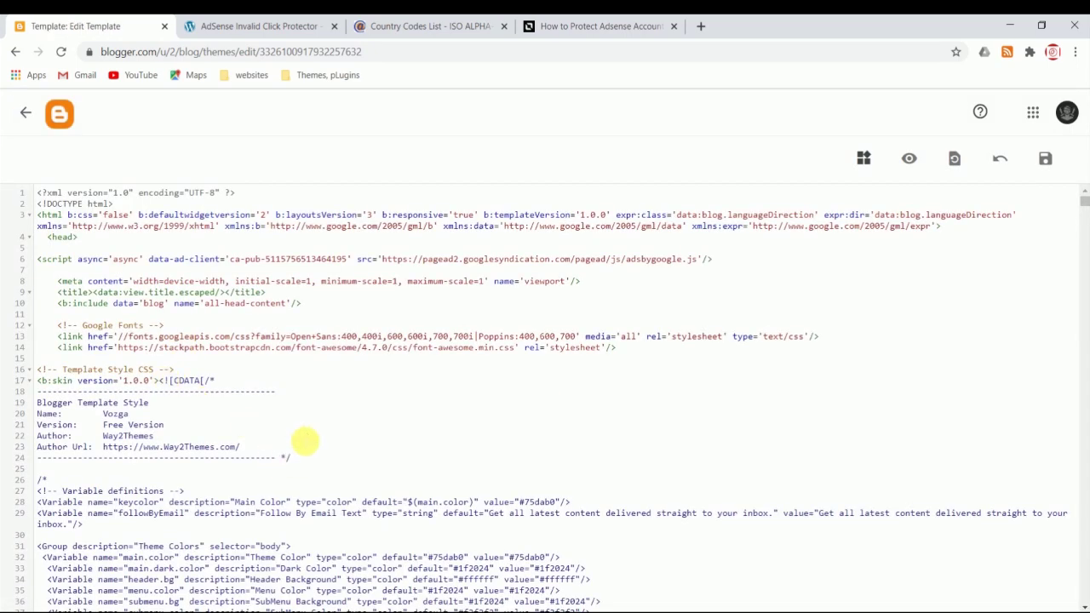
# Paste the protector script right after <head>, change click:3 to click:2, and save the theme
pyautogui.click(85, 238)
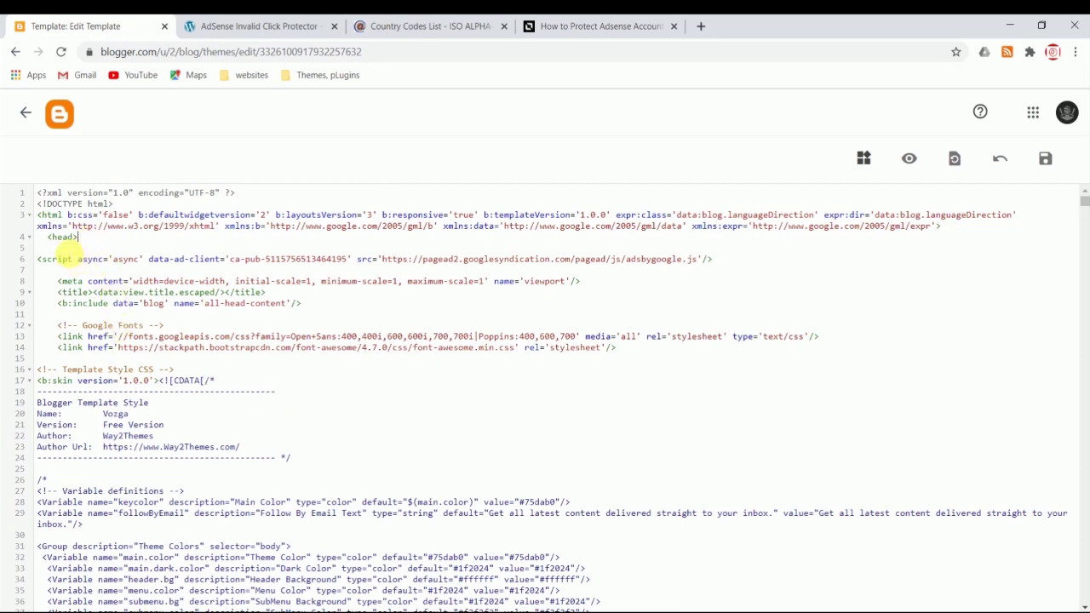
pyautogui.press('Return')
pyautogui.press('Return')
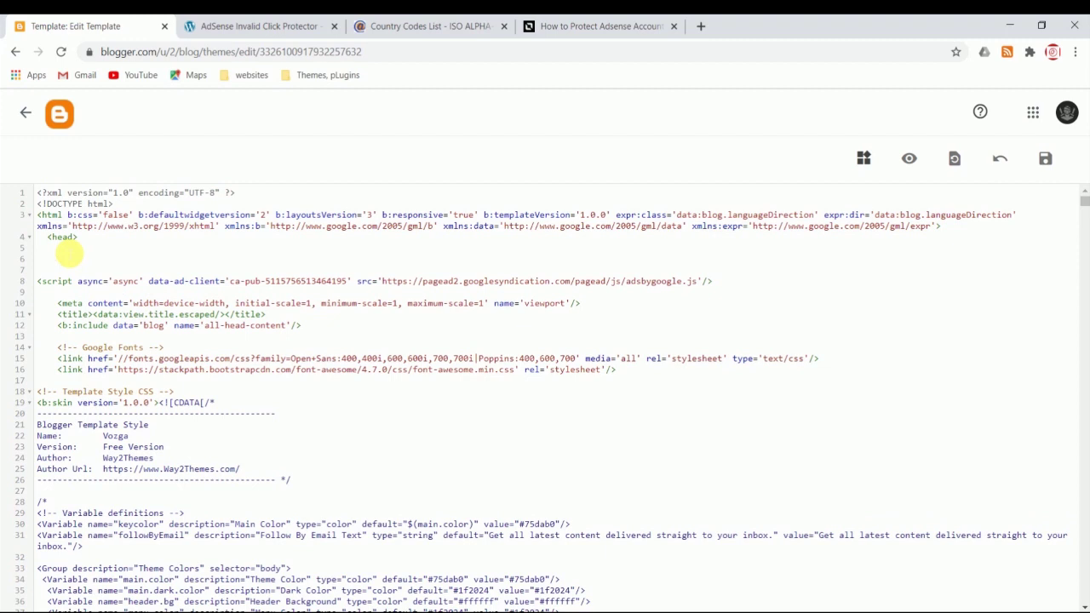
pyautogui.write('<script type=\'text/javascript\'> //<![CDATA[ function downloadJSAtOnload(){var e=document.createElement("script");e.src="https://rawcdn.githack.com/mhdfasilwyd/script/b5ef06b19b4dcfe84de574c318ccb65a439bb182/adsense-click.js",document.body.appendChild(e)}window.addEventListener?window.addEventListener("load",downloadJSAtOnload,!1):window.attachEvent?window.attachEvent("onload",downloadJSAtOnload):window.onload=downloadJSAtOnload; Arlina.init({click:3,interval:23000}); //]]> </script>')
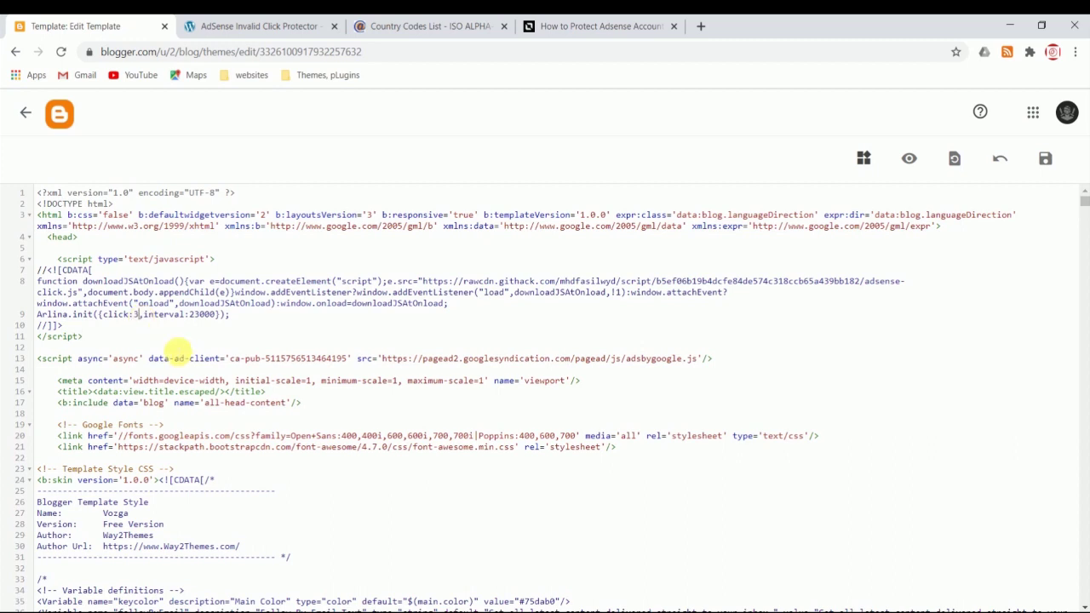
pyautogui.press('BackSpace')
pyautogui.write('2')
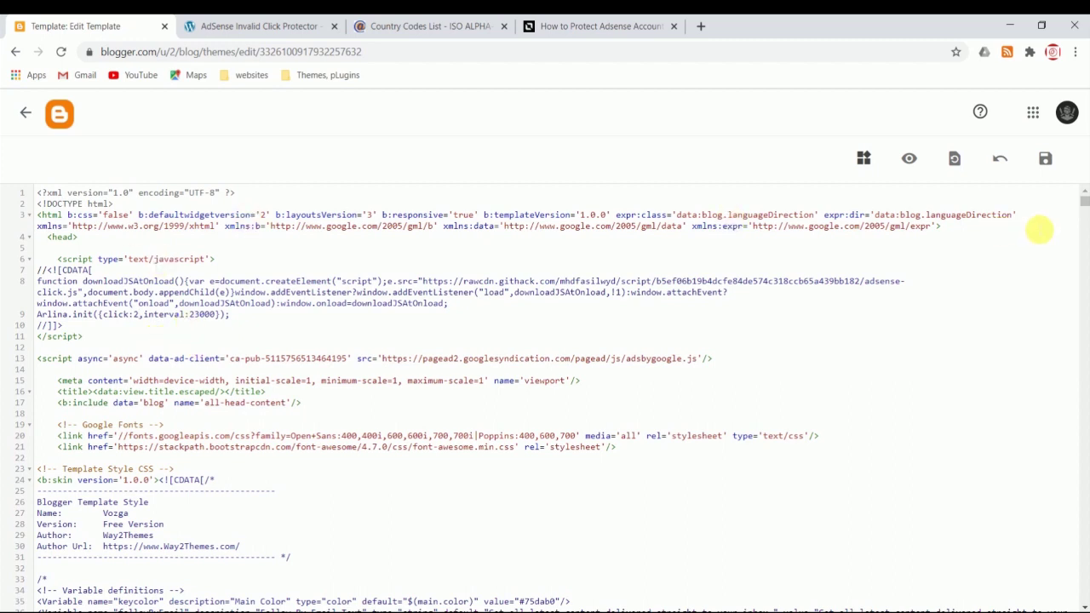
pyautogui.click(1044, 161)
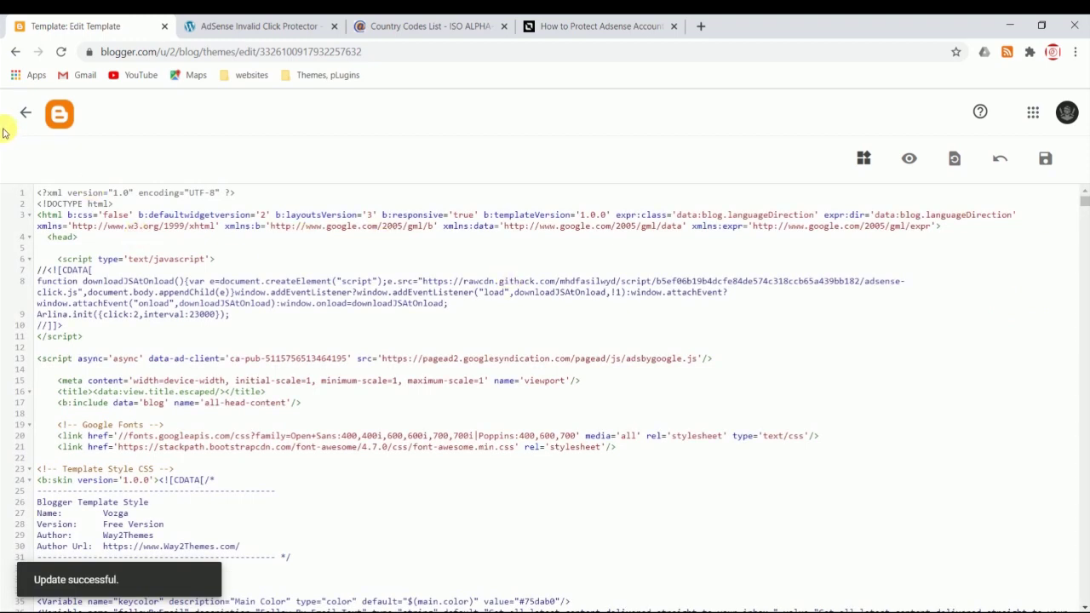
pyautogui.click(26, 111)
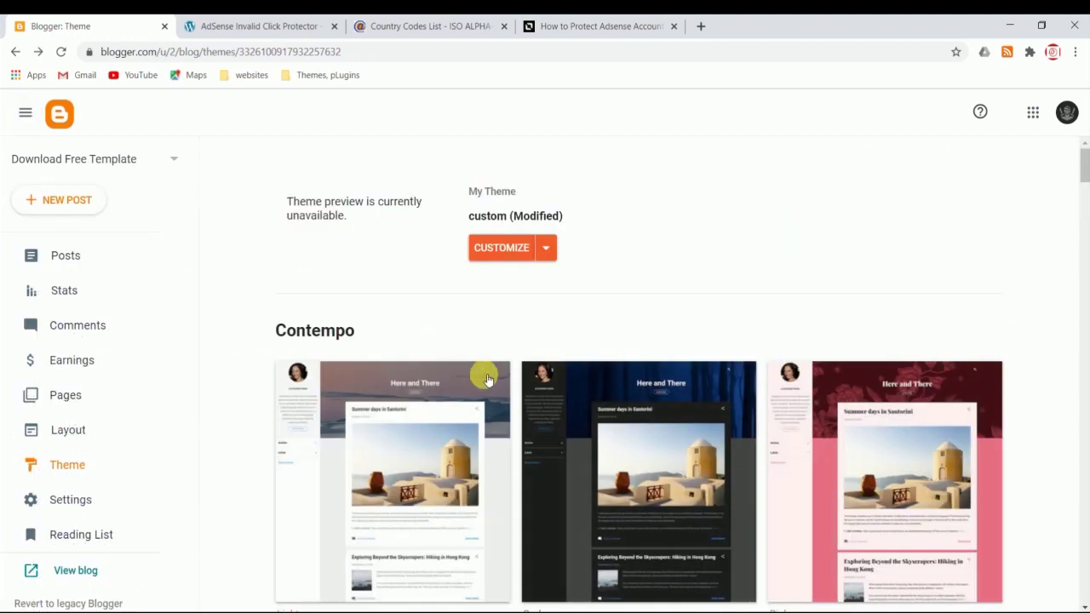
# Return to the tutorial article at its For Blogger Step 1 script instructions
pyautogui.click(596, 25)
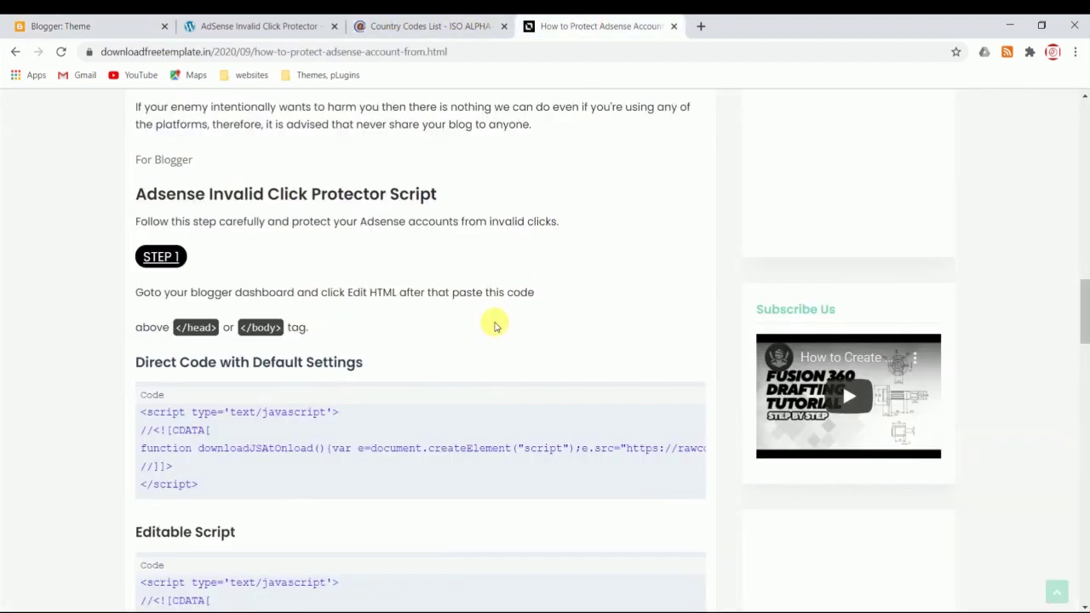
pyautogui.scroll(7, 492, 328)
pyautogui.scroll(-5, 499, 369)
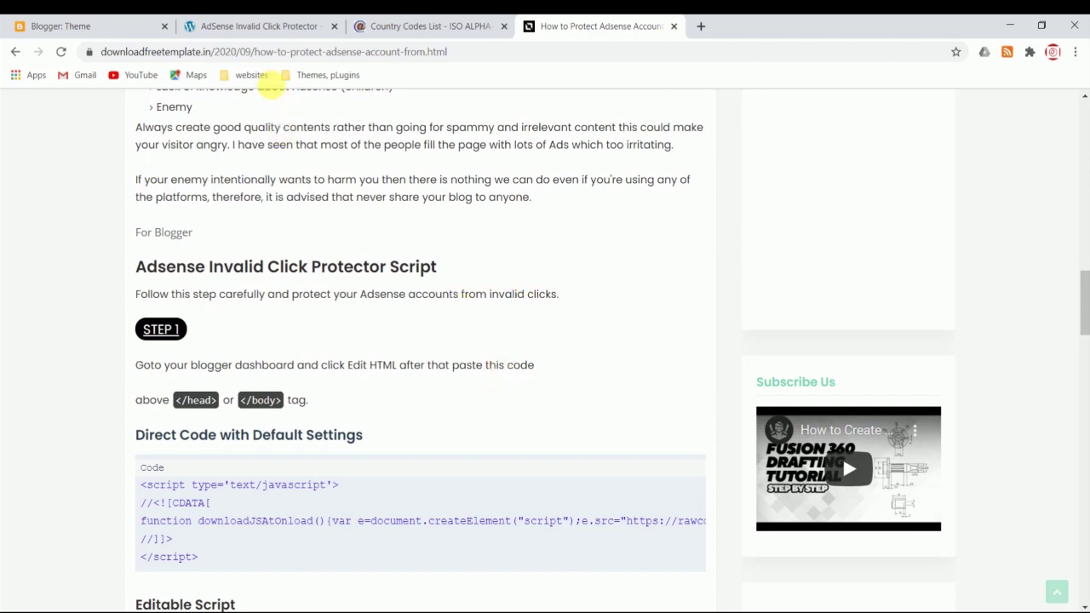
# Review the AICP settings: Ad Click Limit 2, 3-hour cookie expiry and 7-day ban
pyautogui.click(243, 27)
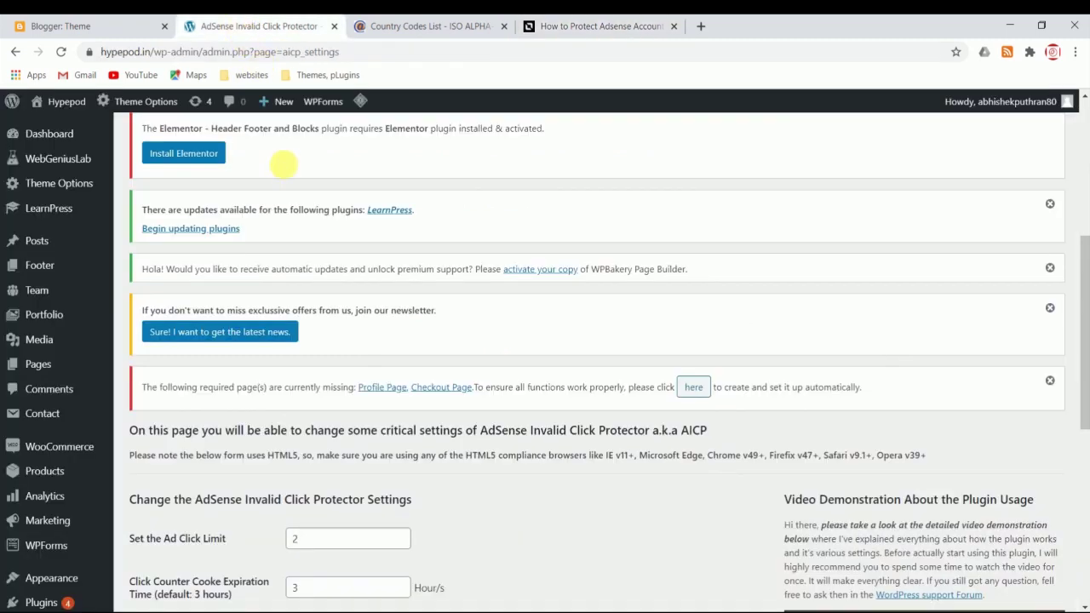
pyautogui.scroll(-3, 362, 324)
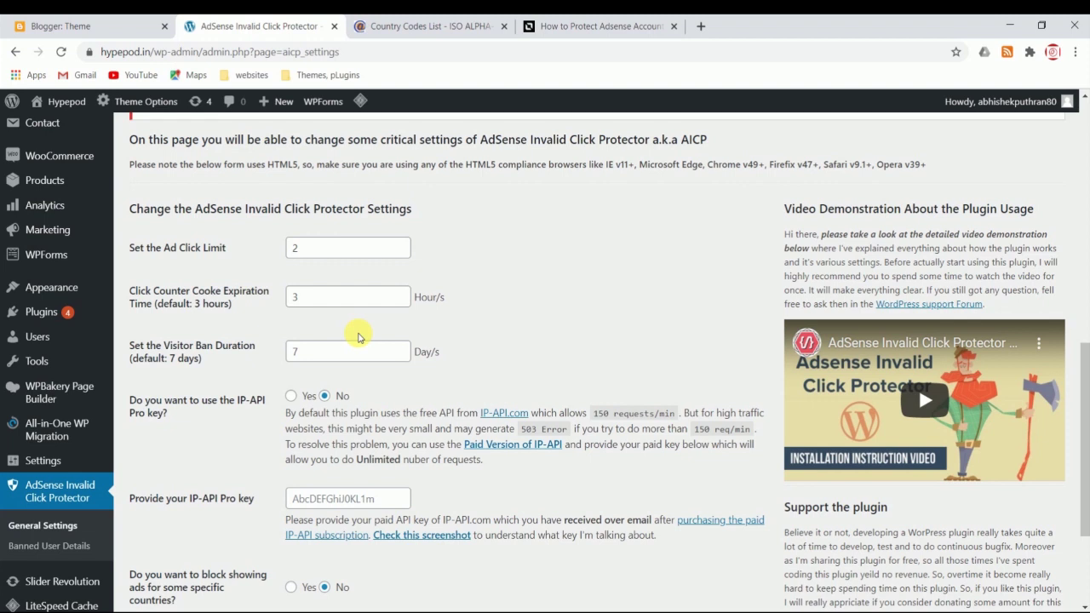
# Check the Blogger theme's Customize menu, then find the article's Editable Script (click:3, interval:23000)
pyautogui.click(59, 25)
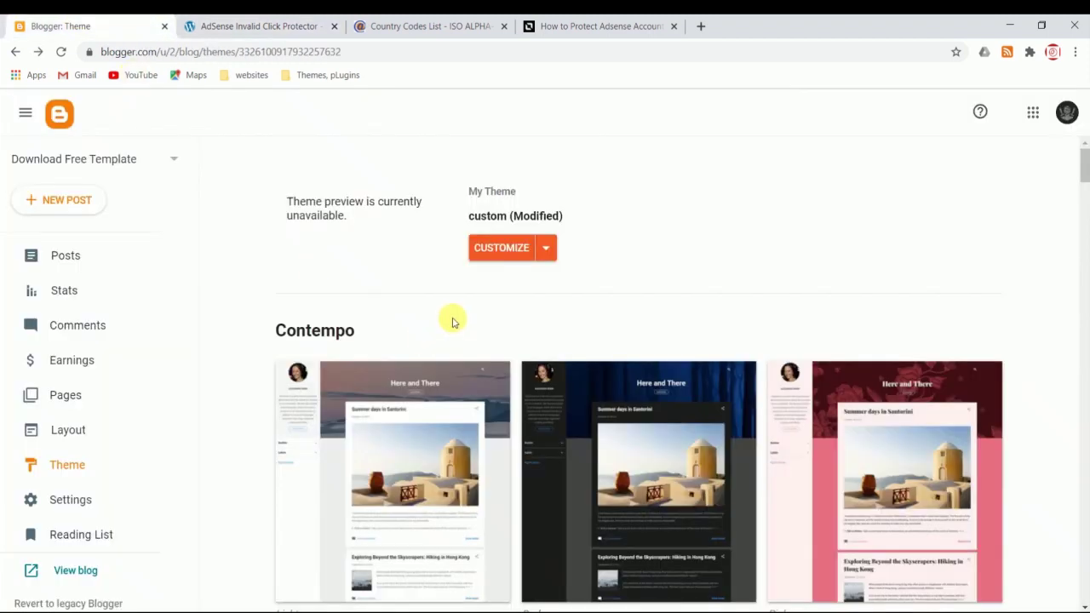
pyautogui.click(550, 250)
pyautogui.click(609, 27)
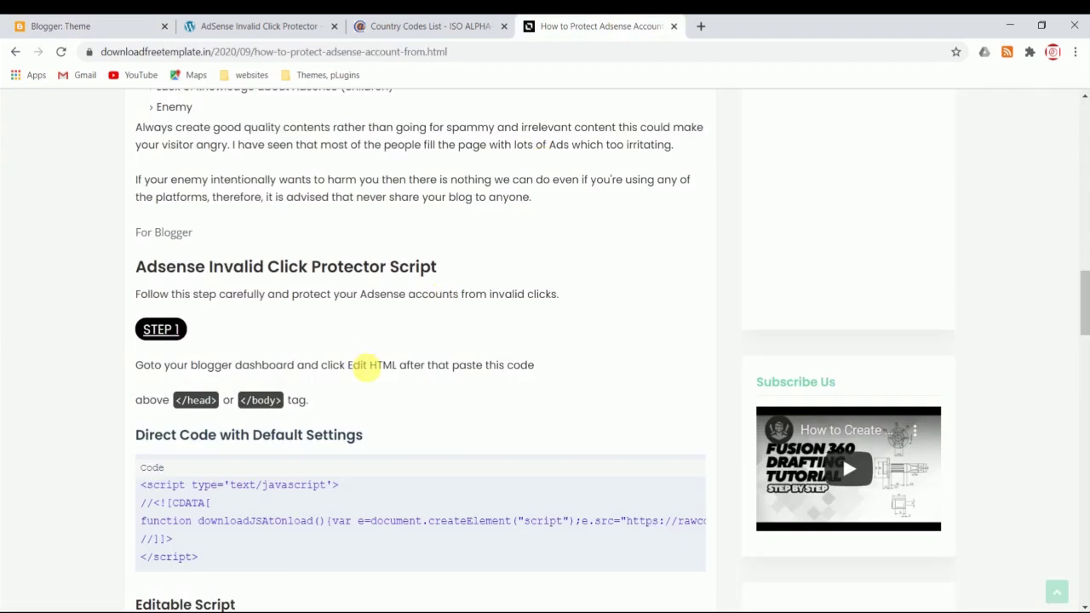
pyautogui.scroll(-3, 366, 364)
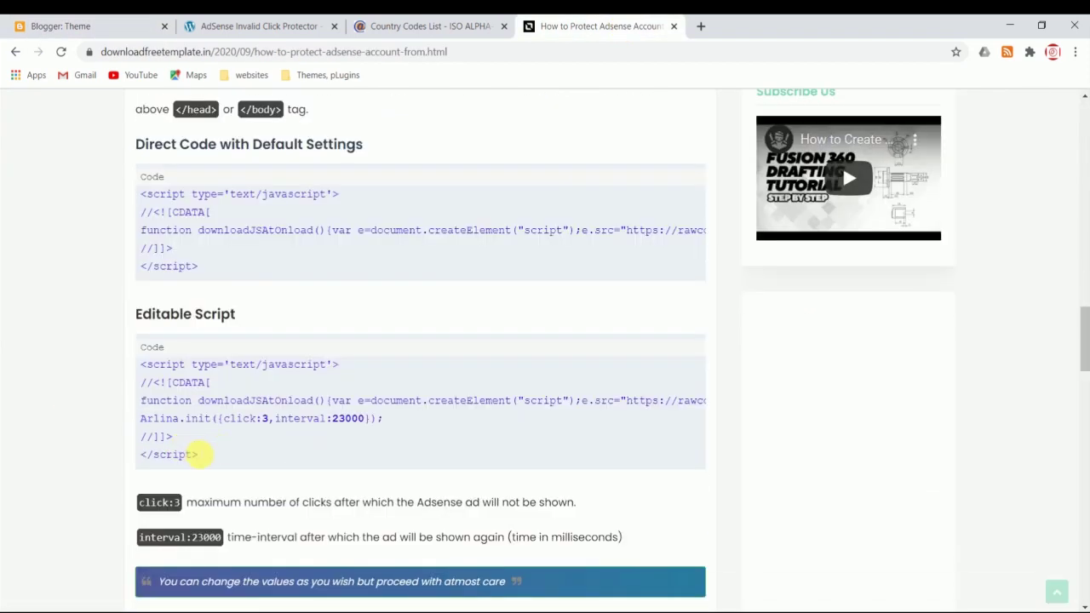